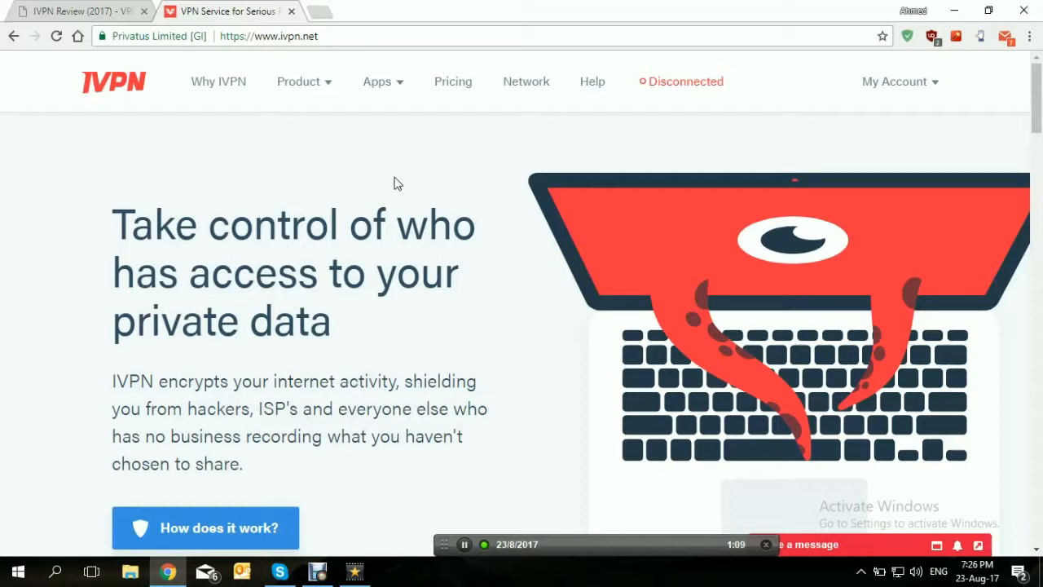
Step: Open the Pricing page and compare the Monthly, Quarterly and Annual plan prices
left_click(461, 98)
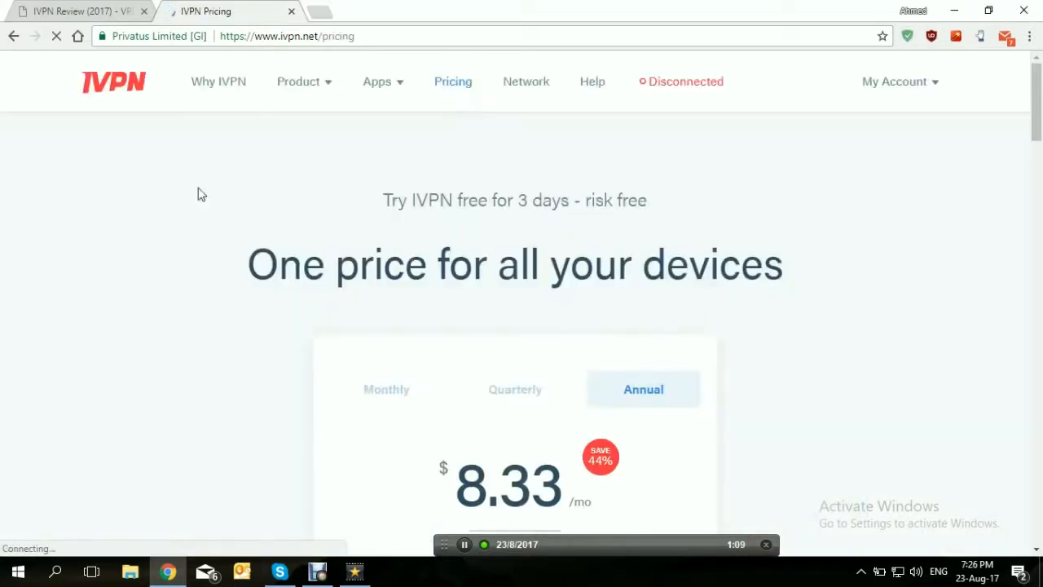
scroll(70, 221, "down", 3)
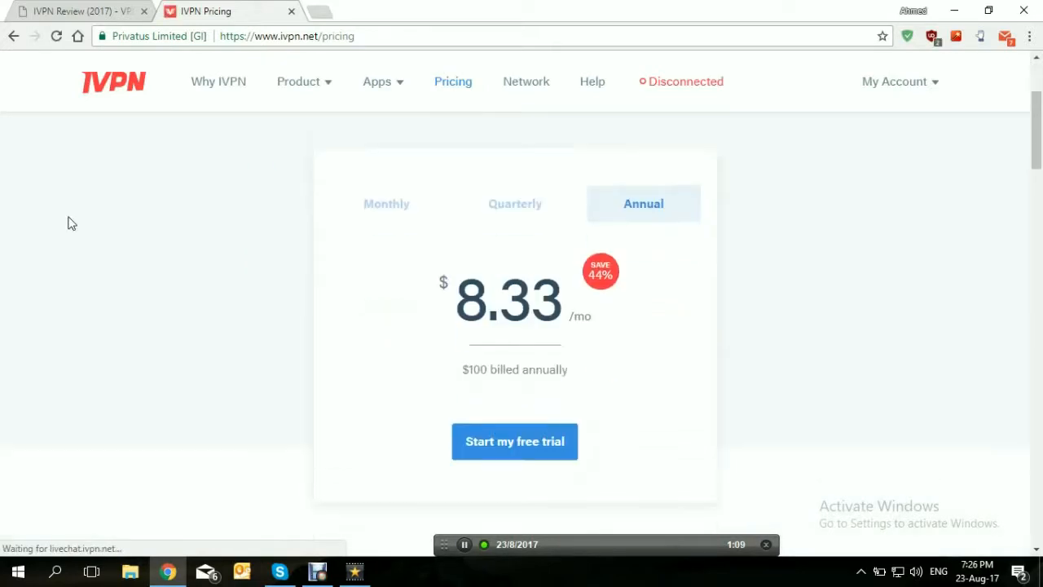
scroll(72, 223, "up", 1)
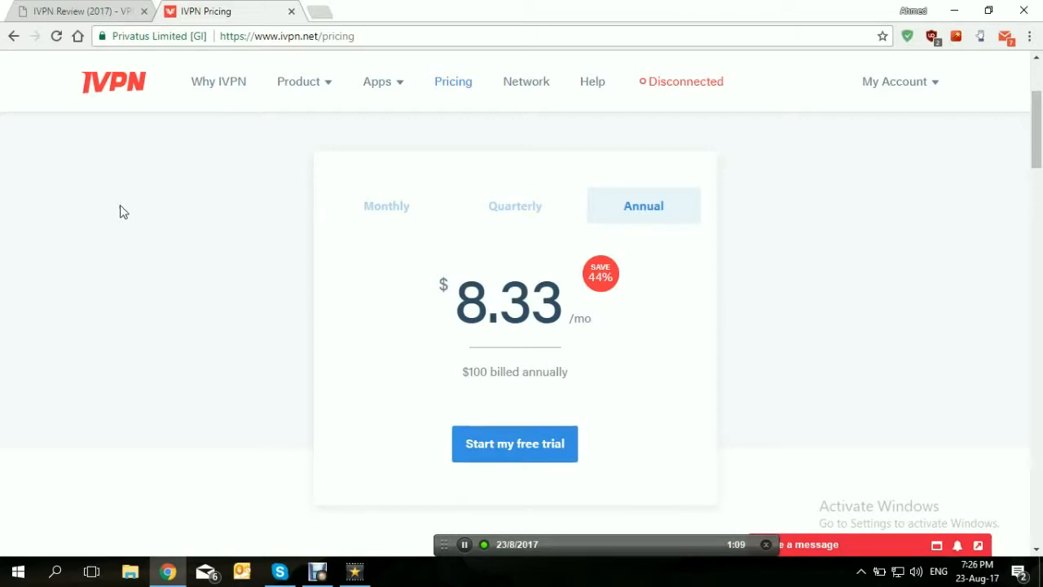
left_click(400, 207)
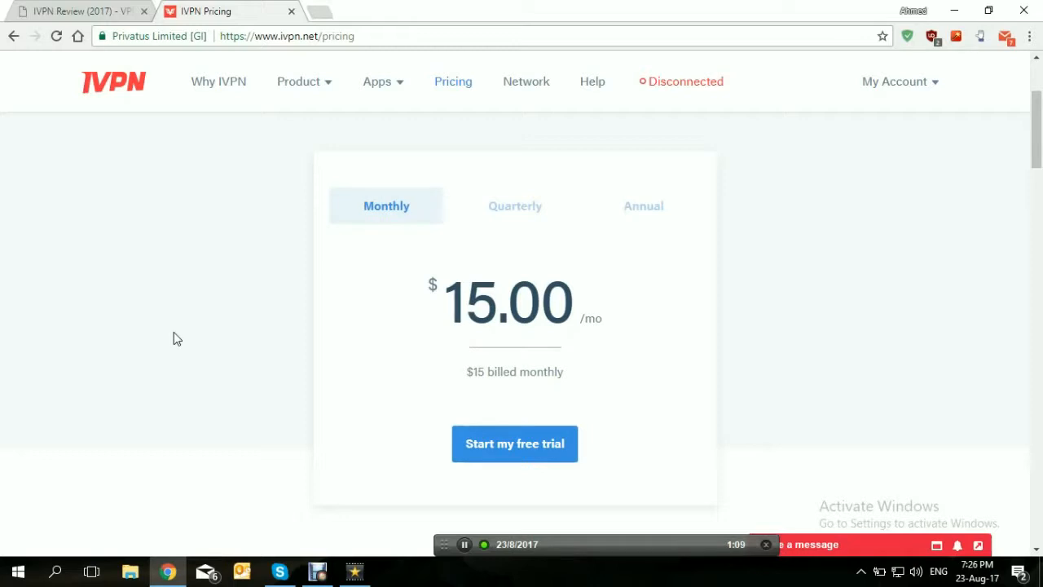
left_click(509, 211)
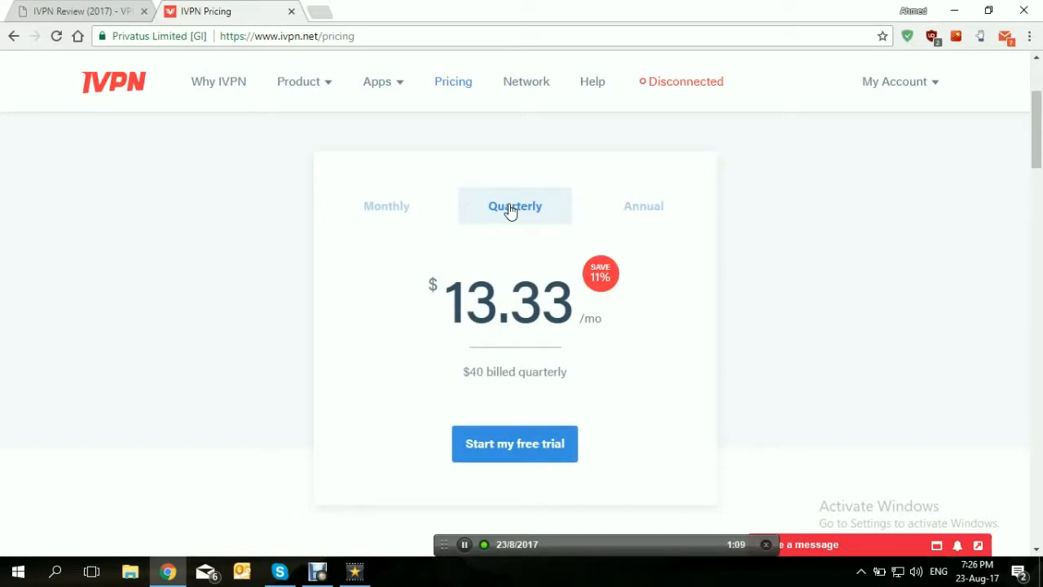
left_click(652, 210)
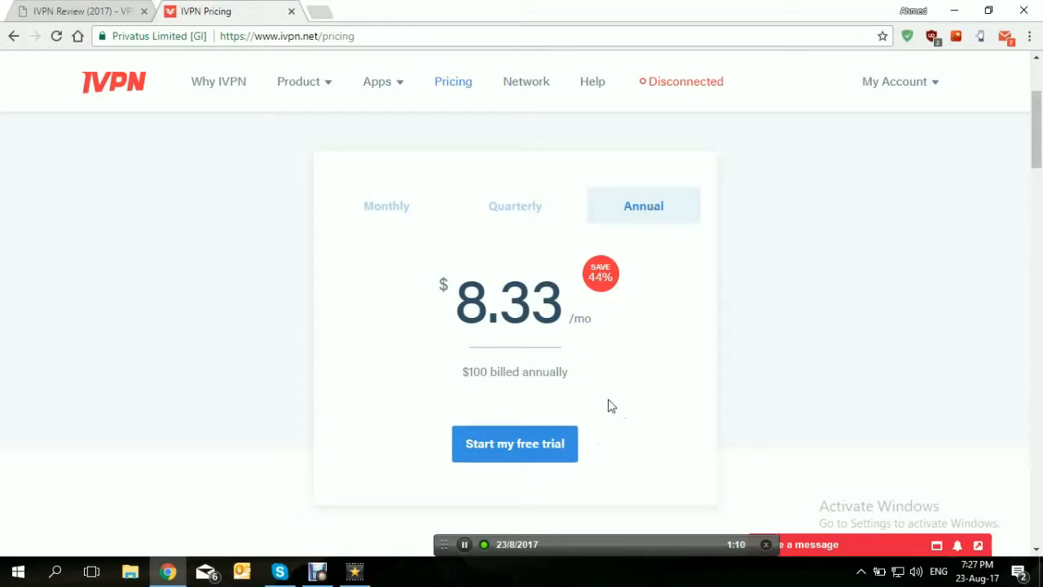
Step: Read through the list of what all plans include on the pricing page, ending back at the page's beginning
scroll(1037, 120, "up", 2)
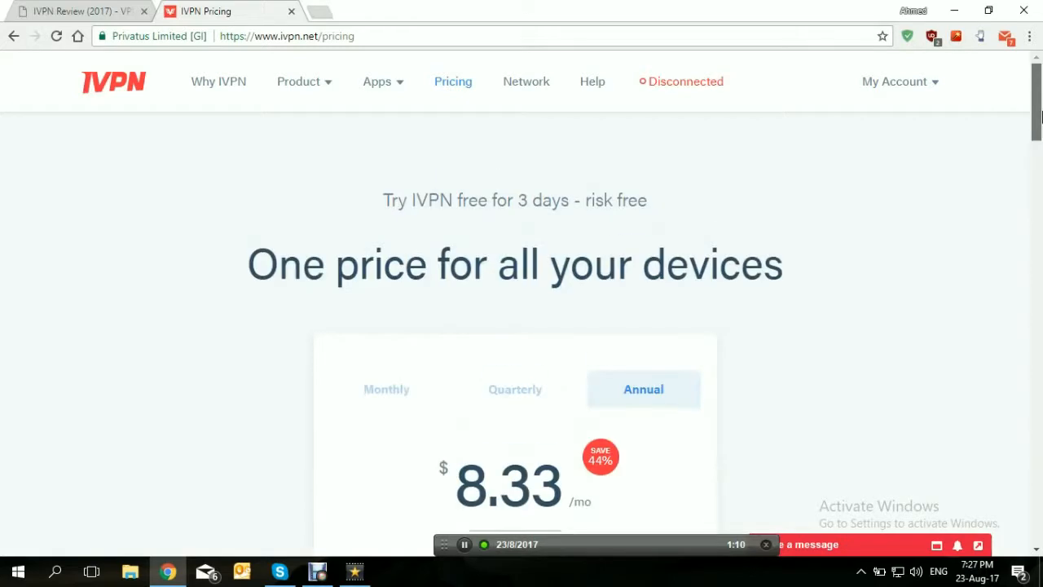
left_click_drag(1038, 118, 1037, 169)
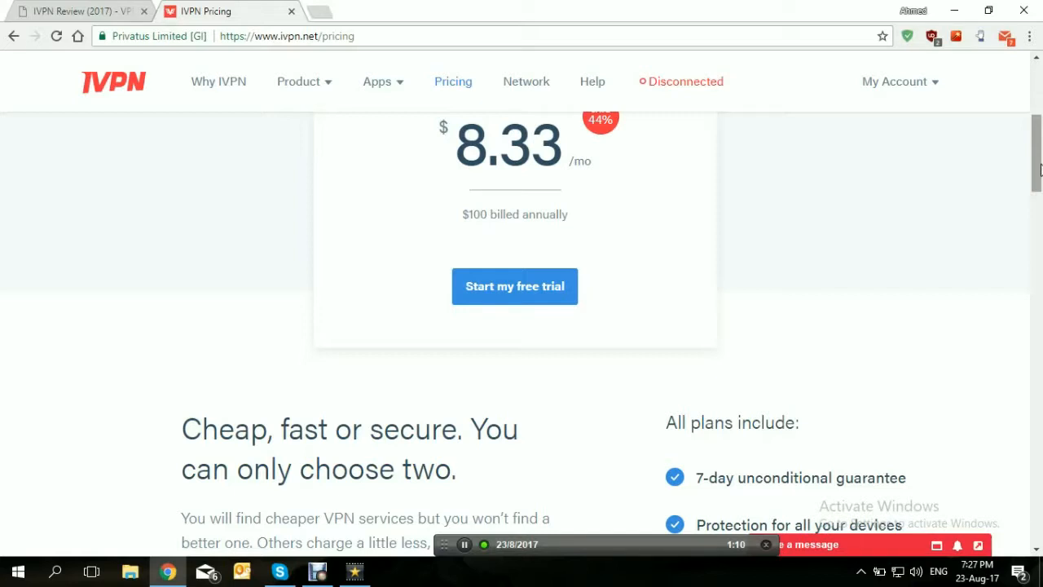
left_click_drag(1040, 169, 1040, 195)
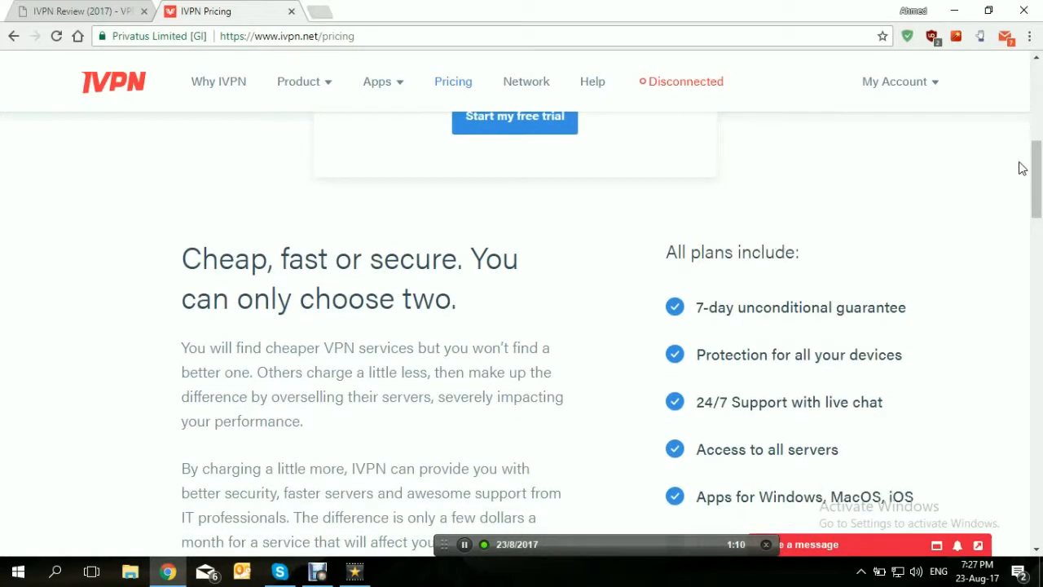
left_click_drag(1034, 172, 1034, 198)
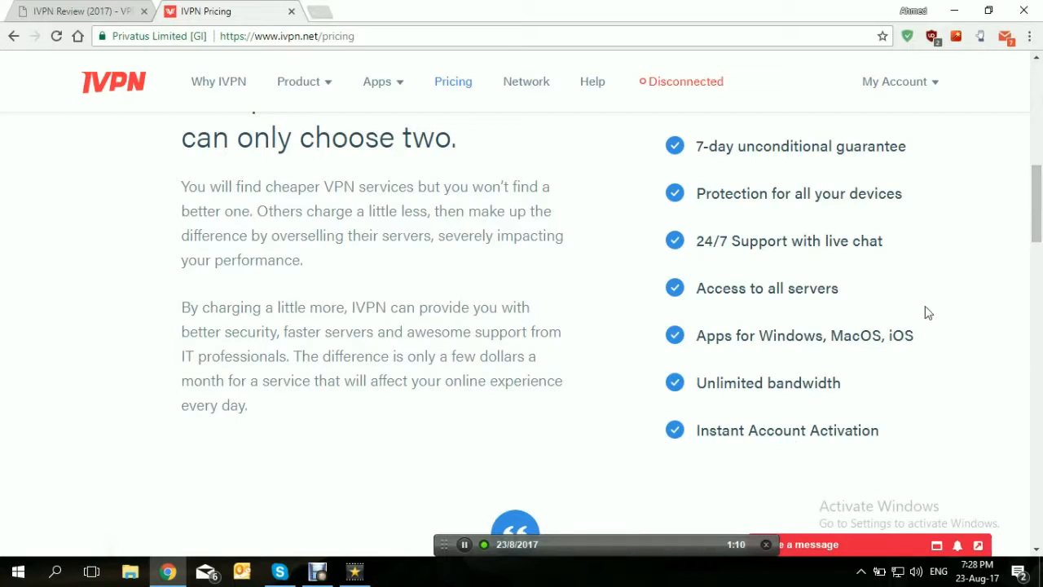
left_click_drag(1040, 207, 1040, 98)
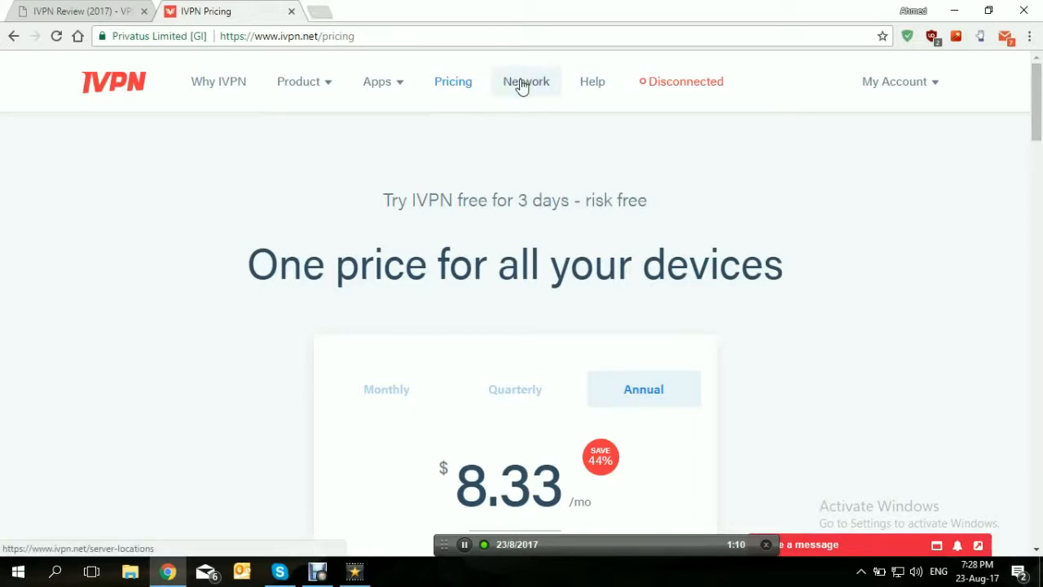
Step: Open the How it works product page and review its privacy and security features through to the footer links
left_click(319, 86)
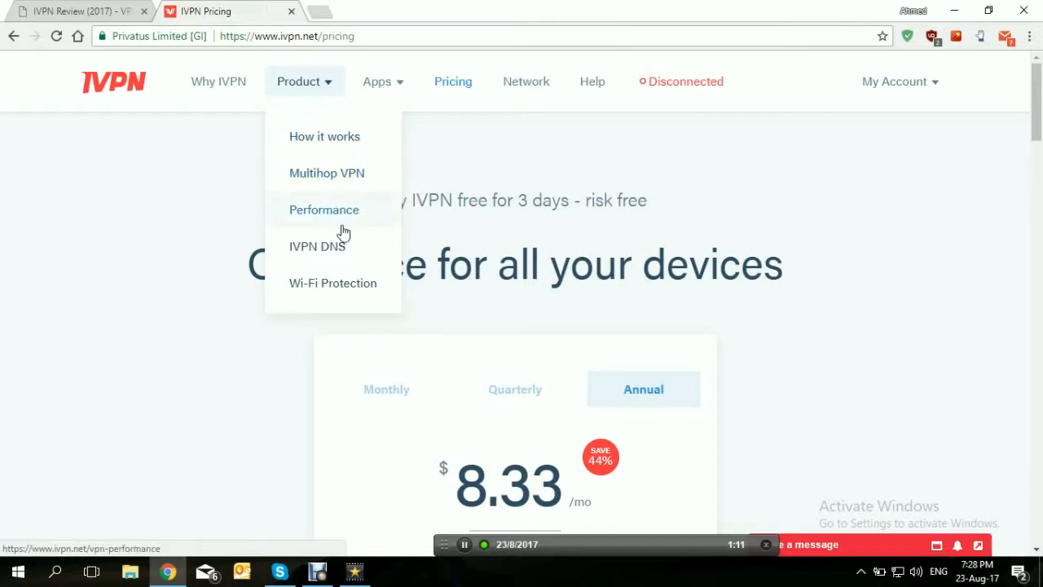
left_click(324, 147)
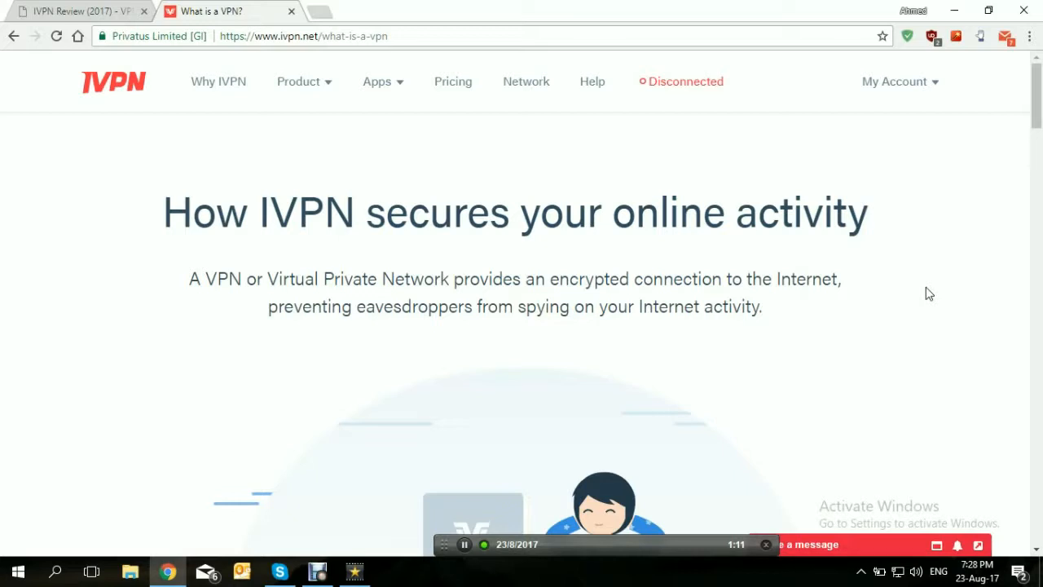
left_click_drag(1036, 123, 1018, 410)
scroll(1019, 407, "down", 1)
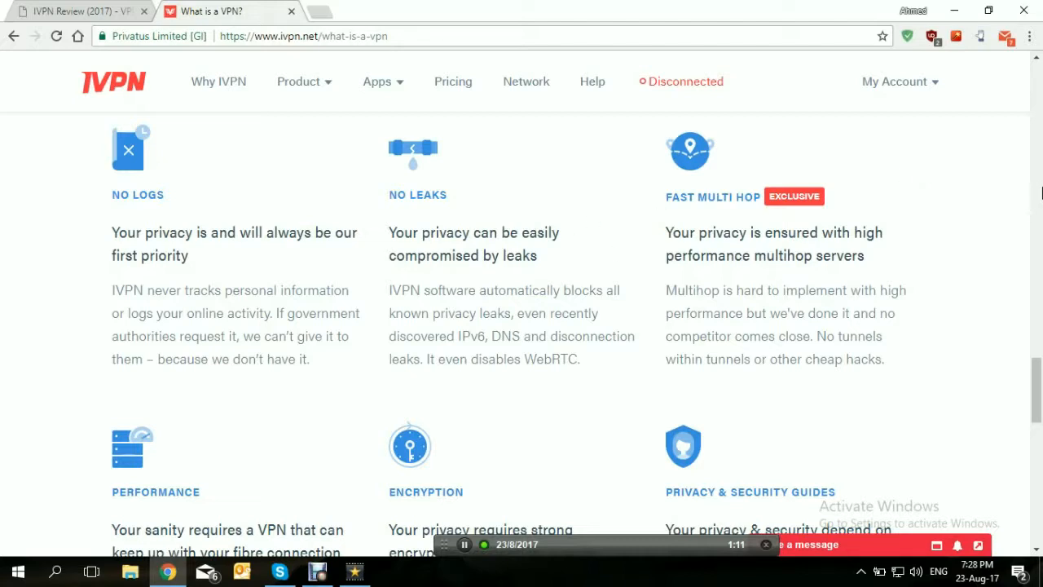
left_click_drag(1035, 377, 1038, 417)
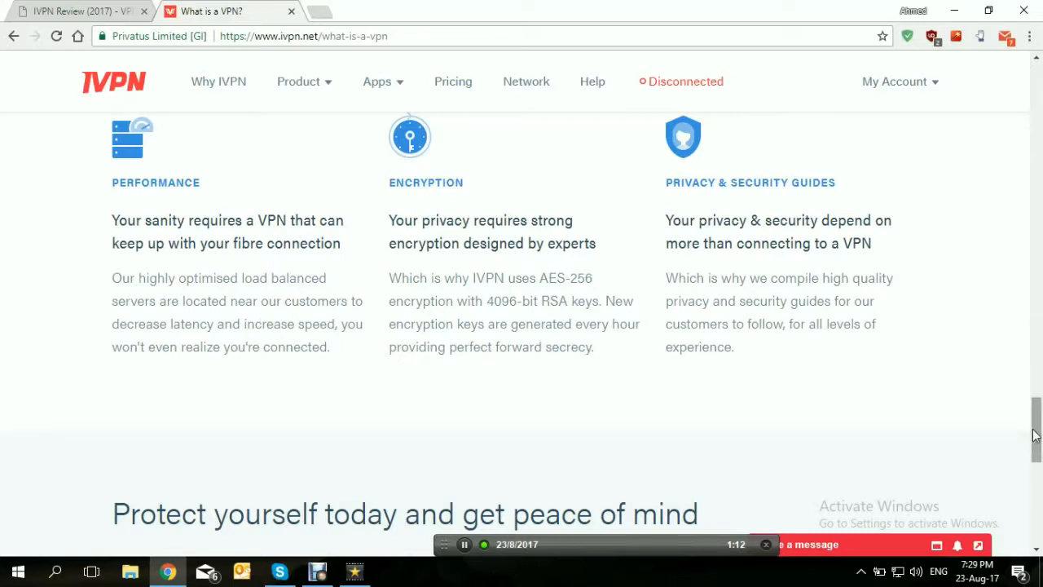
left_click_drag(1034, 434, 1018, 501)
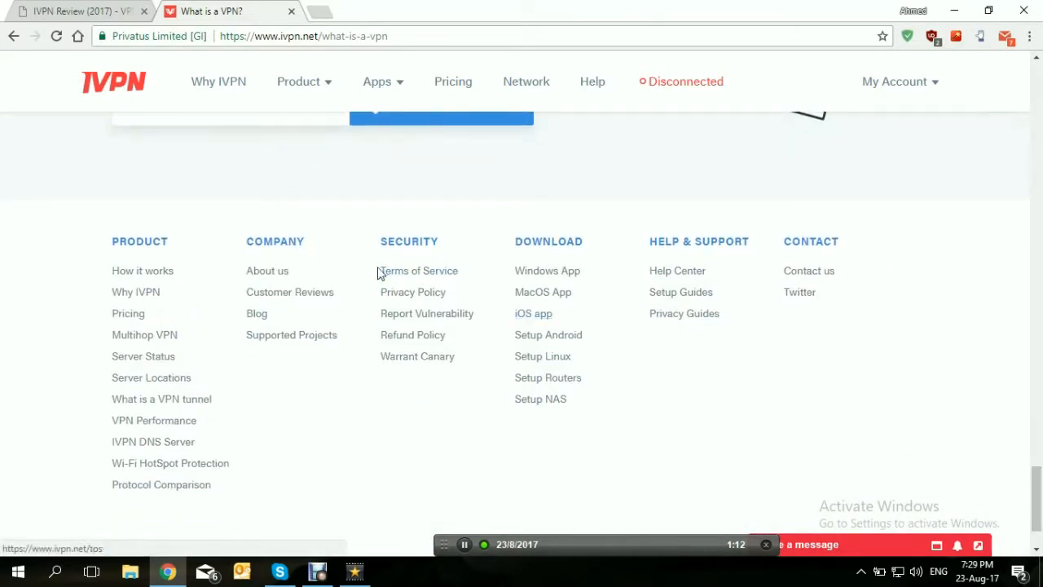
Step: Open the company's About us page and read its mission and beliefs sections
left_click(266, 271)
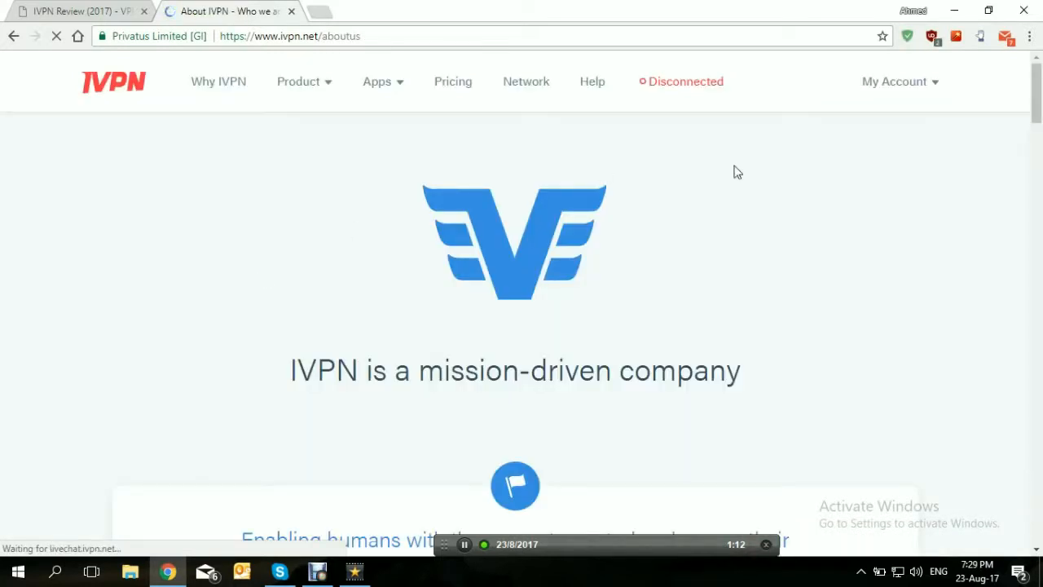
scroll(1030, 167, "down", 6)
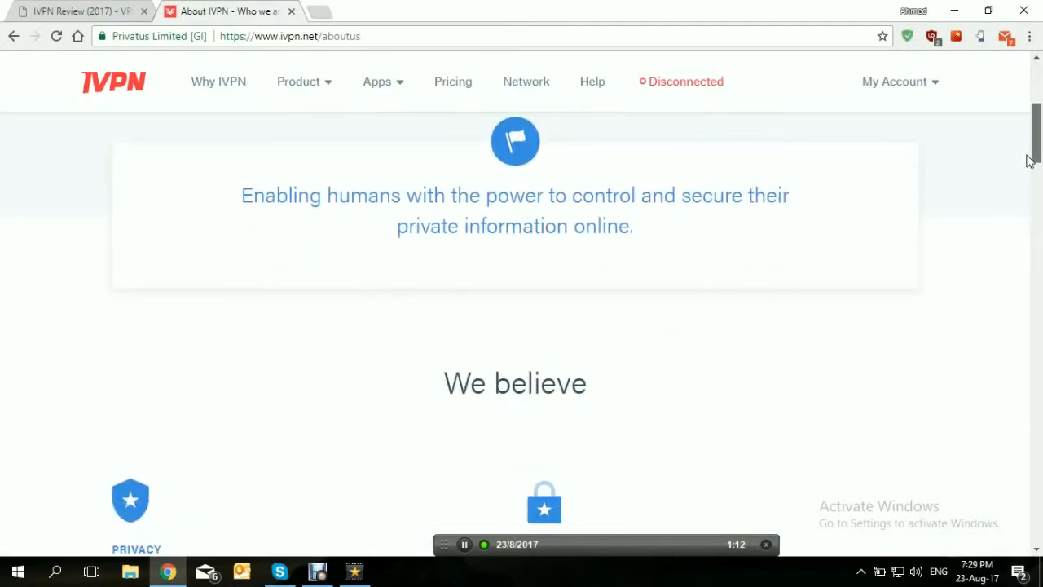
scroll(1025, 187, "down", 2)
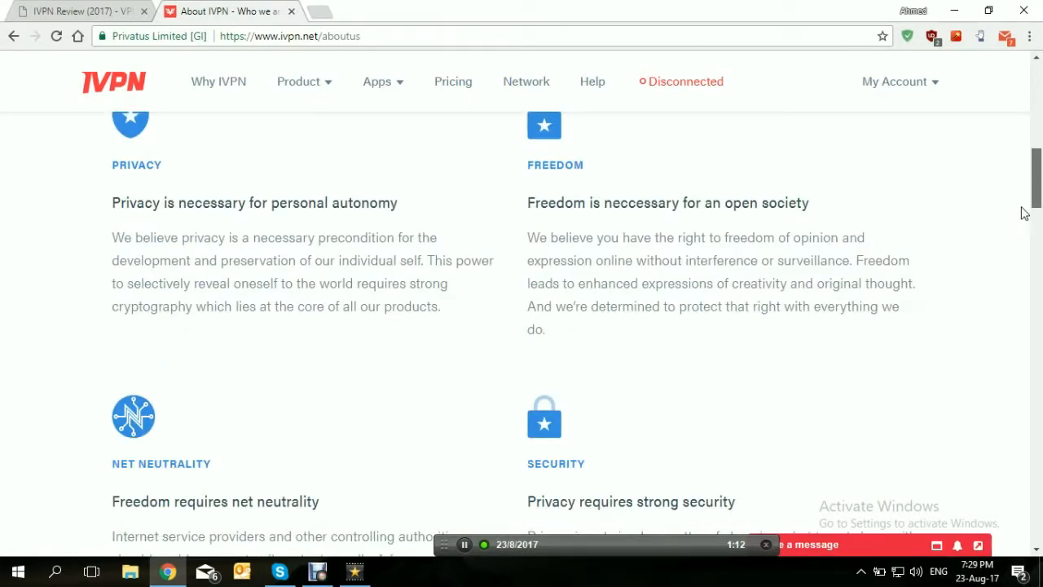
scroll(1022, 221, "down", 3)
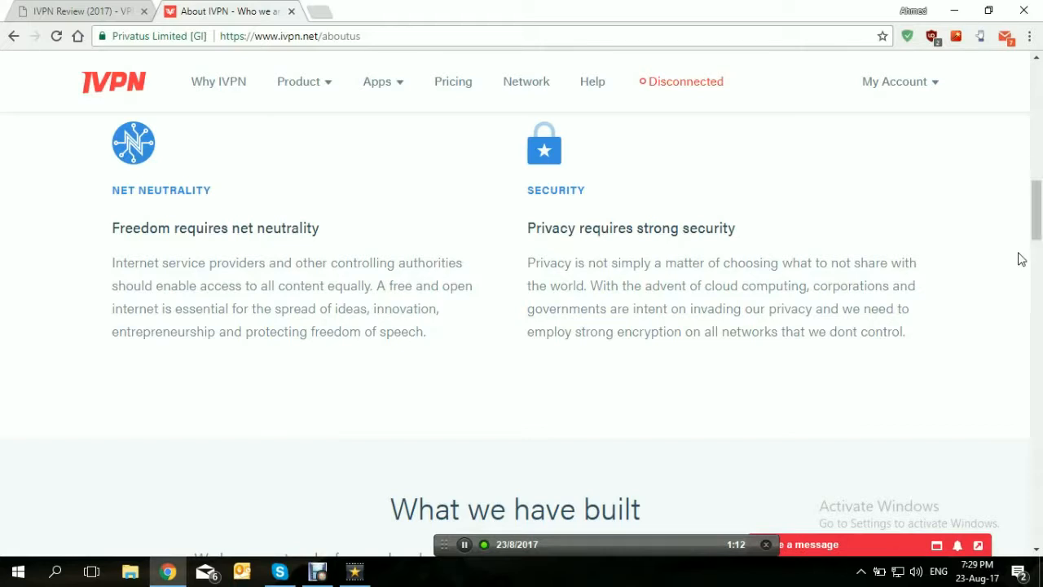
left_click_drag(1039, 223, 1038, 75)
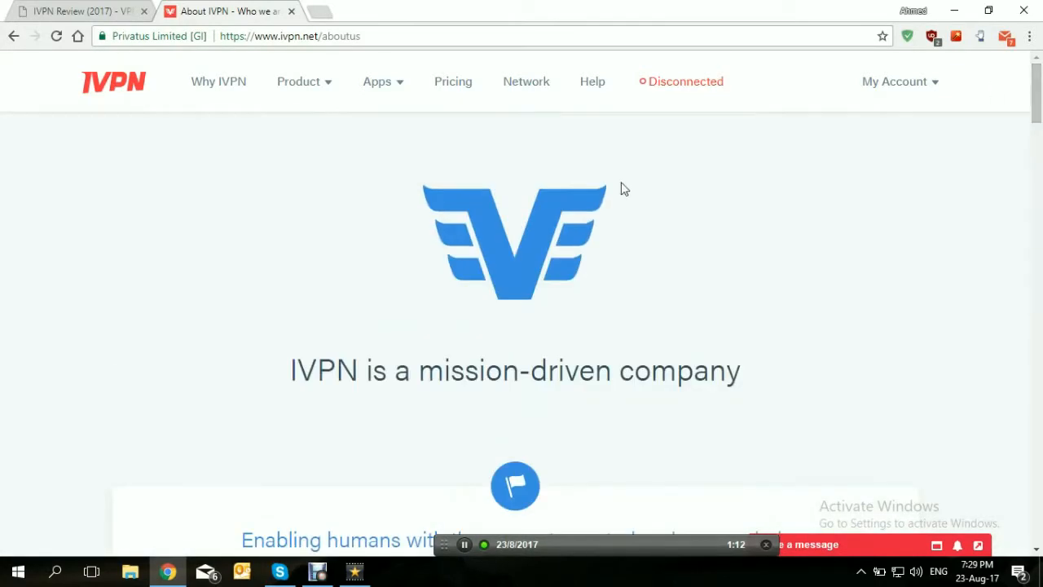
Step: Open the Windows App page and review its firewall, multihop, setup steps and feature list
mouse_move(394, 88)
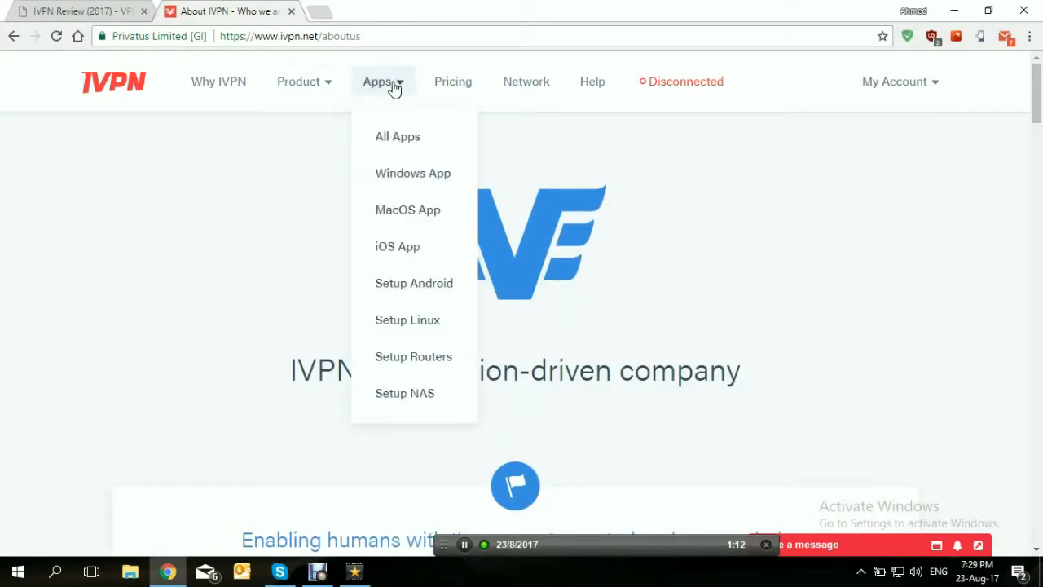
left_click(409, 176)
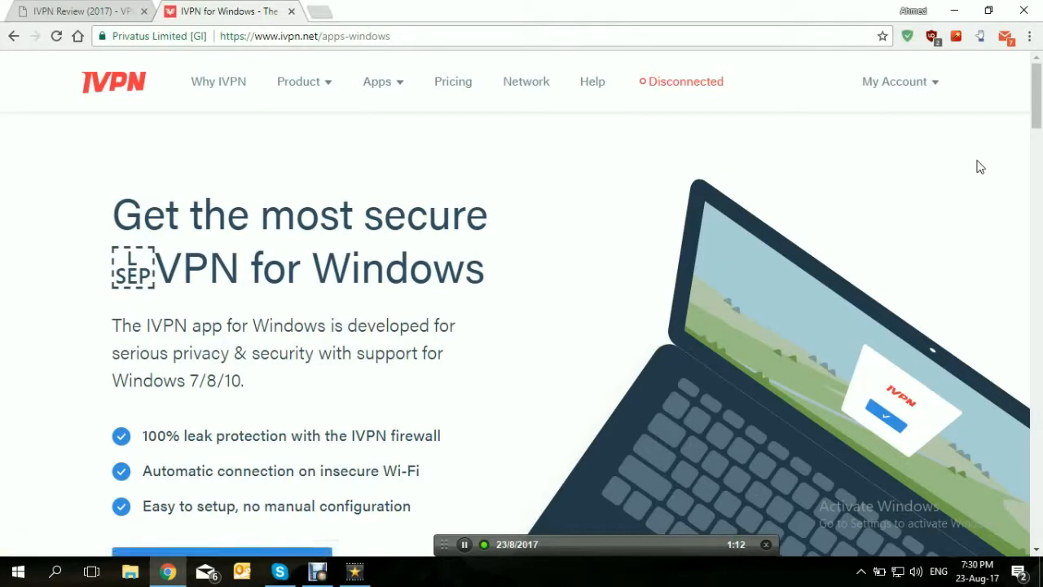
left_click_drag(1040, 126, 1032, 220)
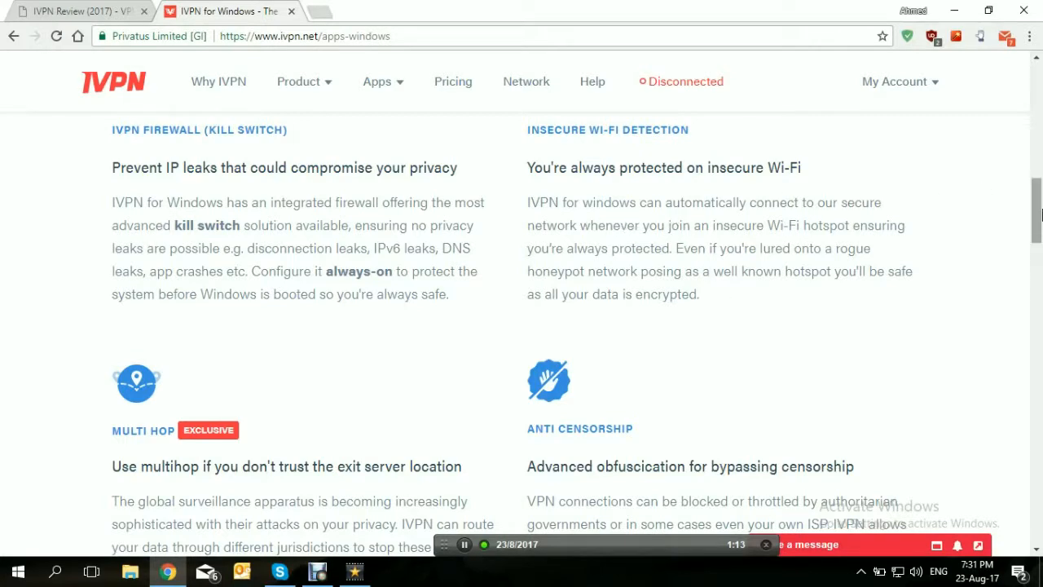
scroll(546, 199, "down", 3)
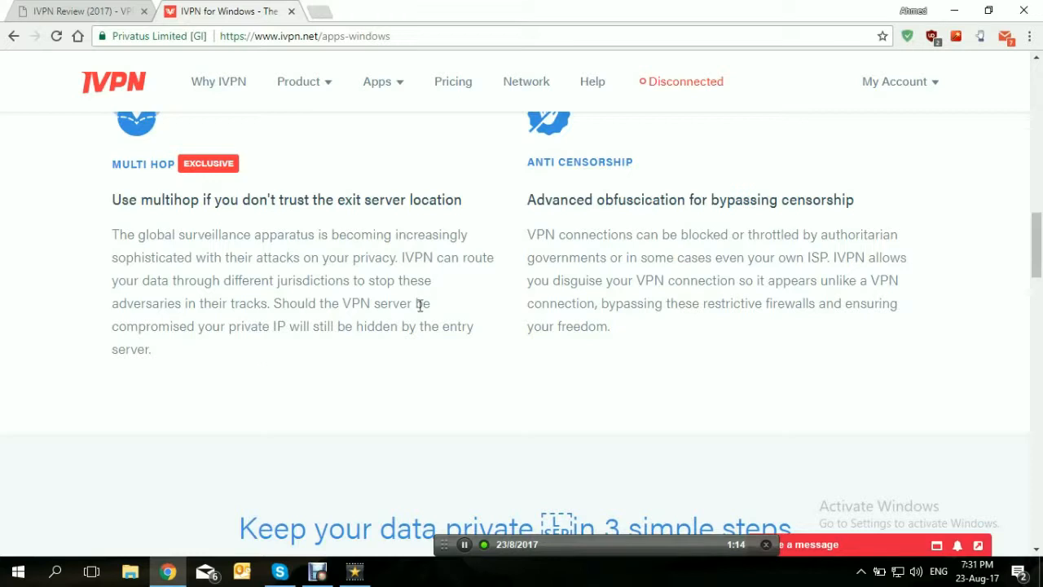
left_click_drag(1036, 252, 1039, 326)
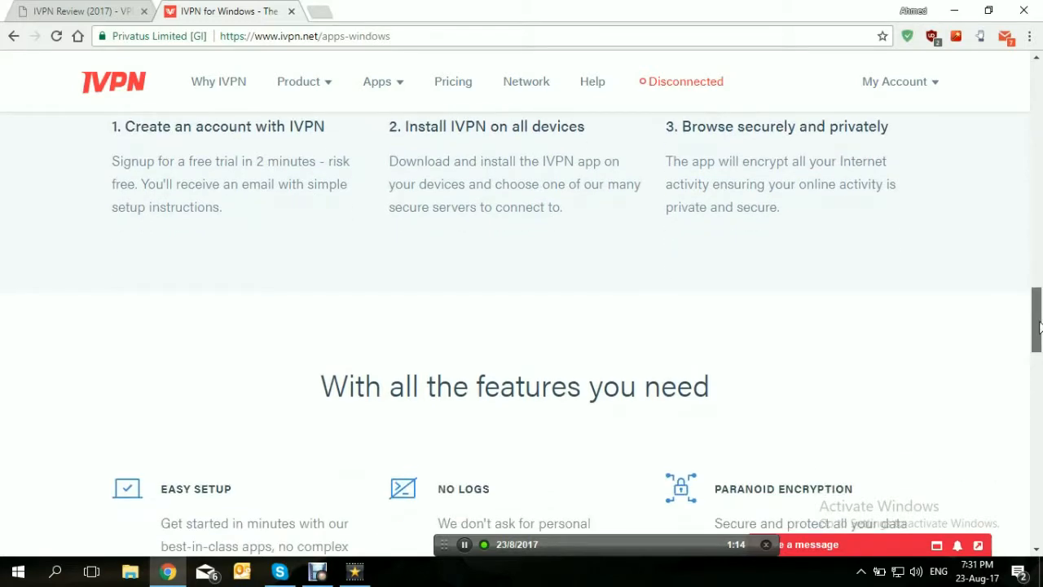
scroll(1040, 326, "down", 4)
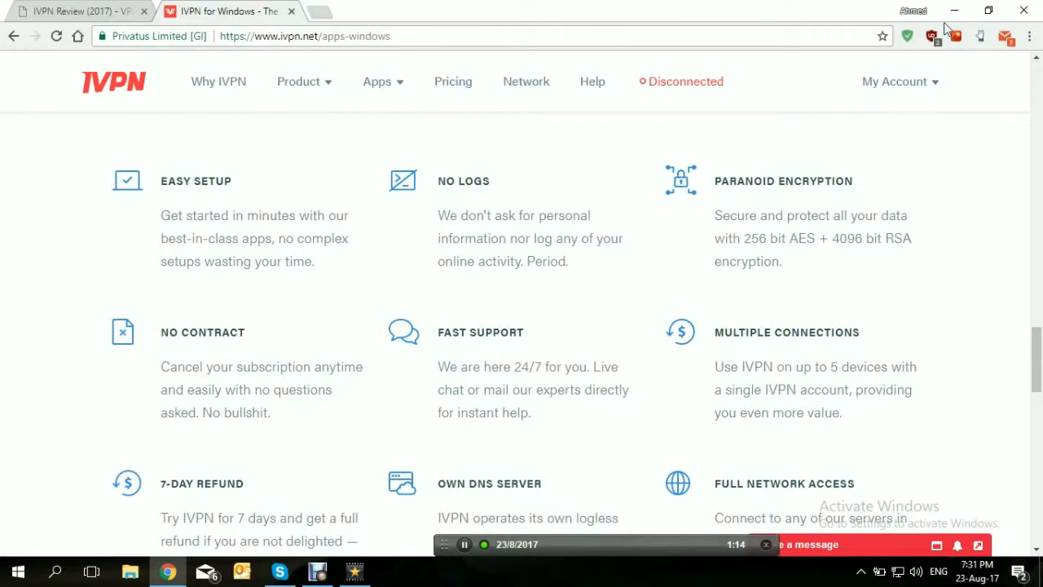
Step: Log out of the current account and open the sign-up page for a new one
left_click(932, 84)
mouse_move(923, 89)
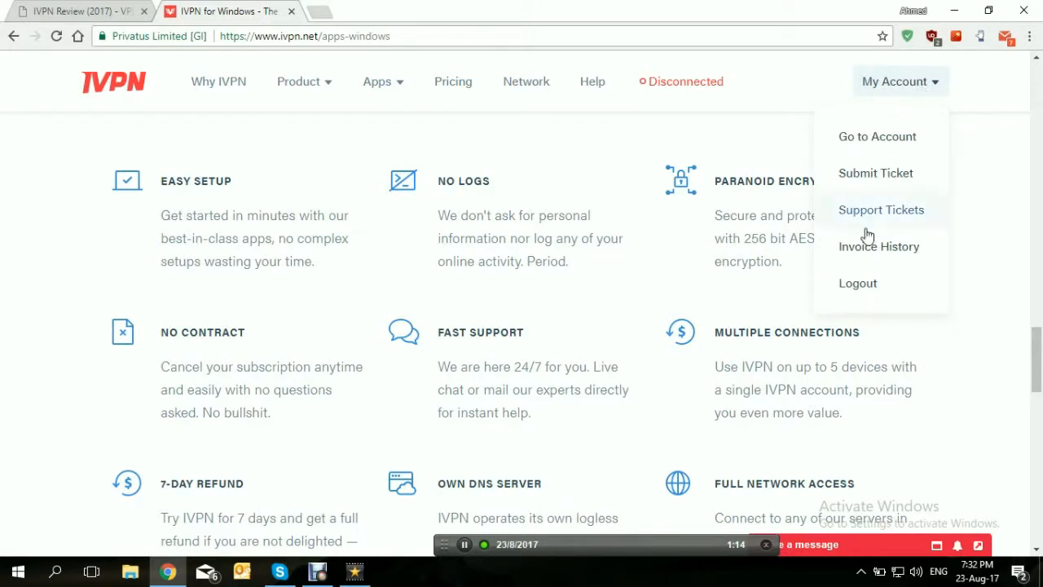
left_click(862, 286)
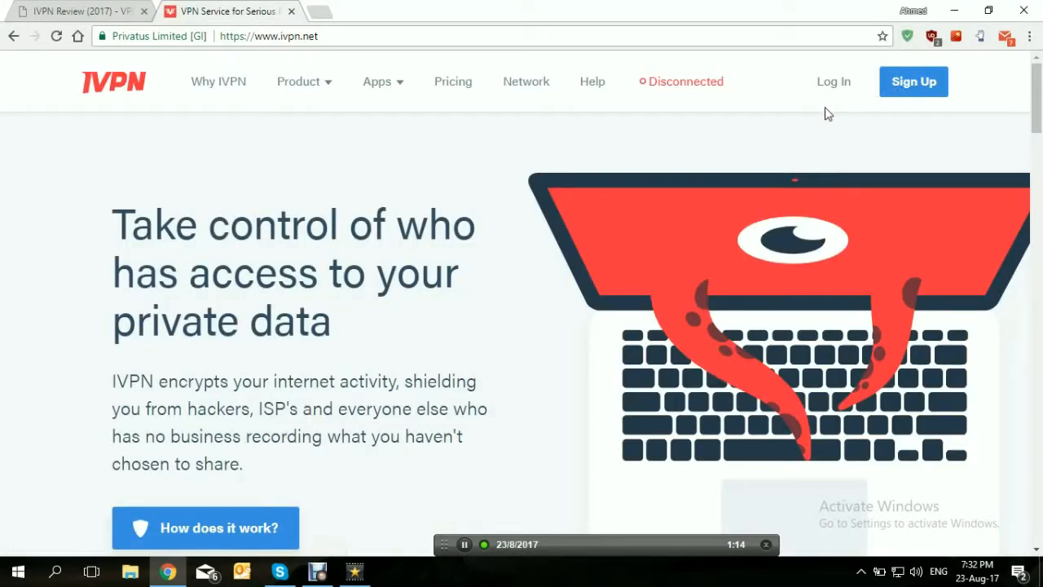
left_click(933, 85)
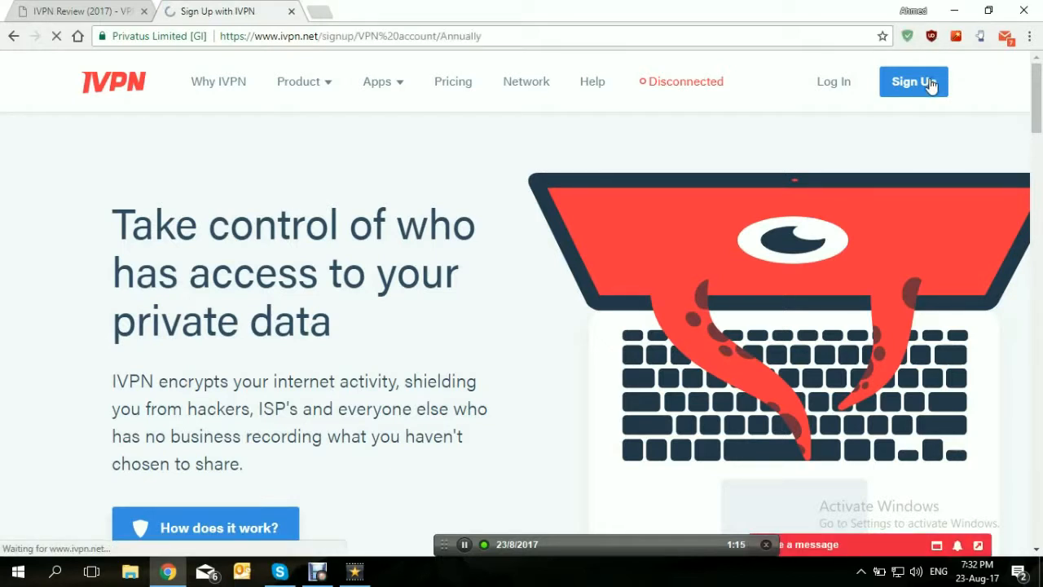
Step: Point out the email, password and confirm password fields of the account creation form without filling them in
left_click(236, 316)
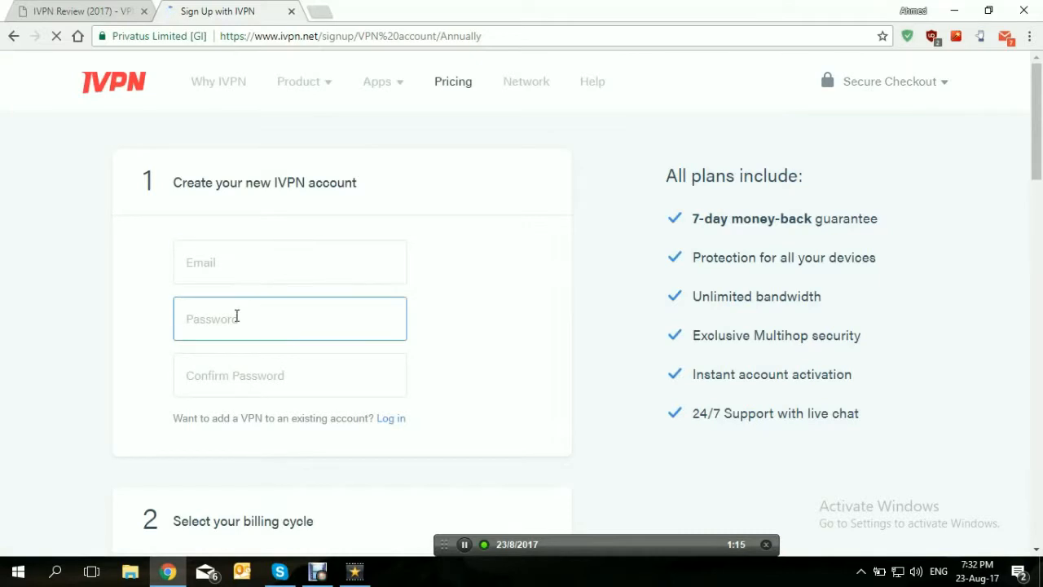
left_click(249, 285)
left_click(245, 333)
left_click(244, 375)
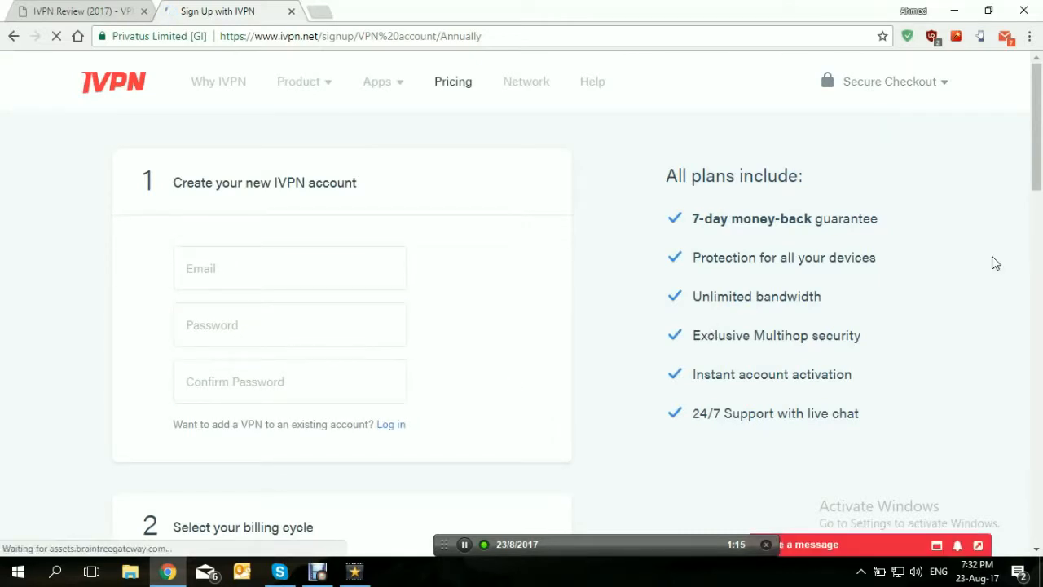
Step: Review the billing cycle options and the credit card or PayPal fields, and display the bitpay payment details
left_click_drag(1033, 169, 1038, 265)
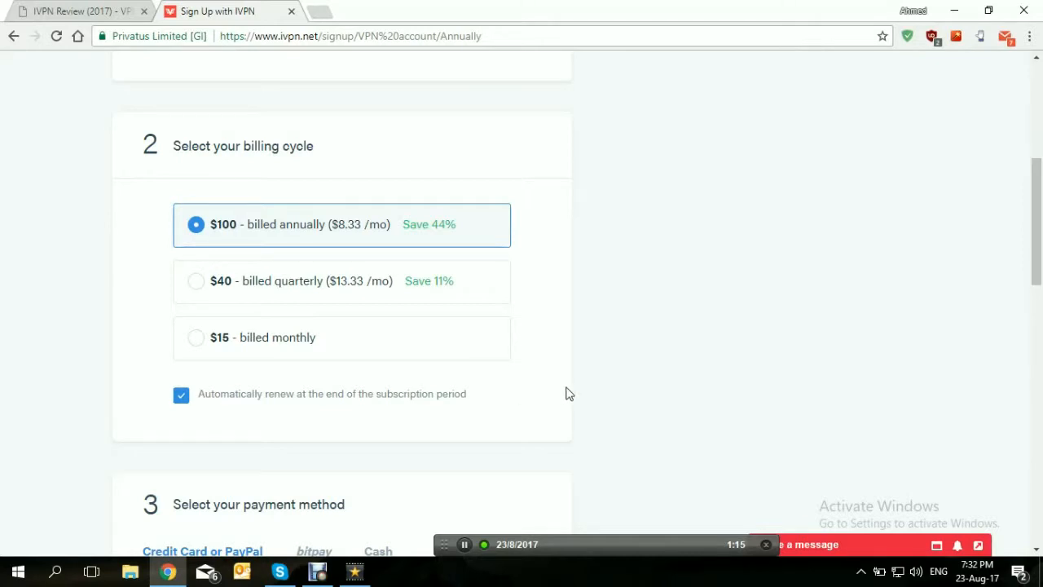
left_click_drag(1038, 180, 1033, 257)
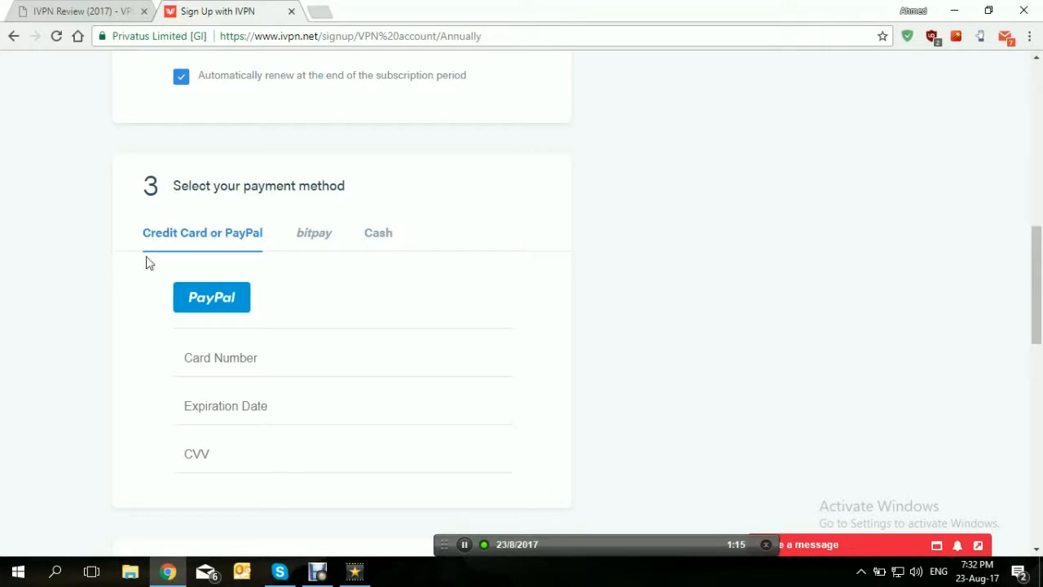
left_click(321, 246)
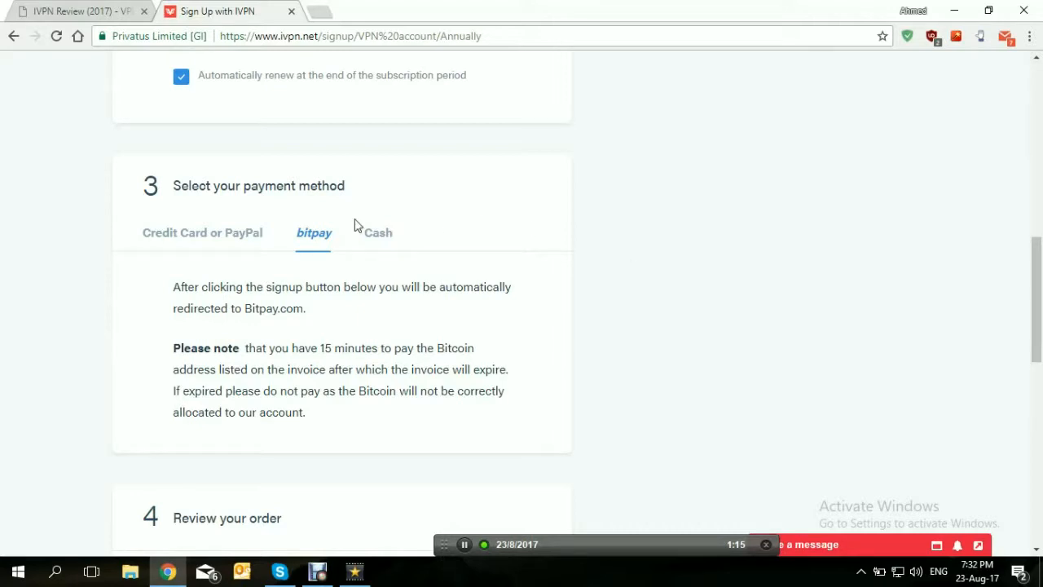
Step: Display the cash payment details, review the order section of the sign-up form and view the Secure Checkout note
left_click(379, 237)
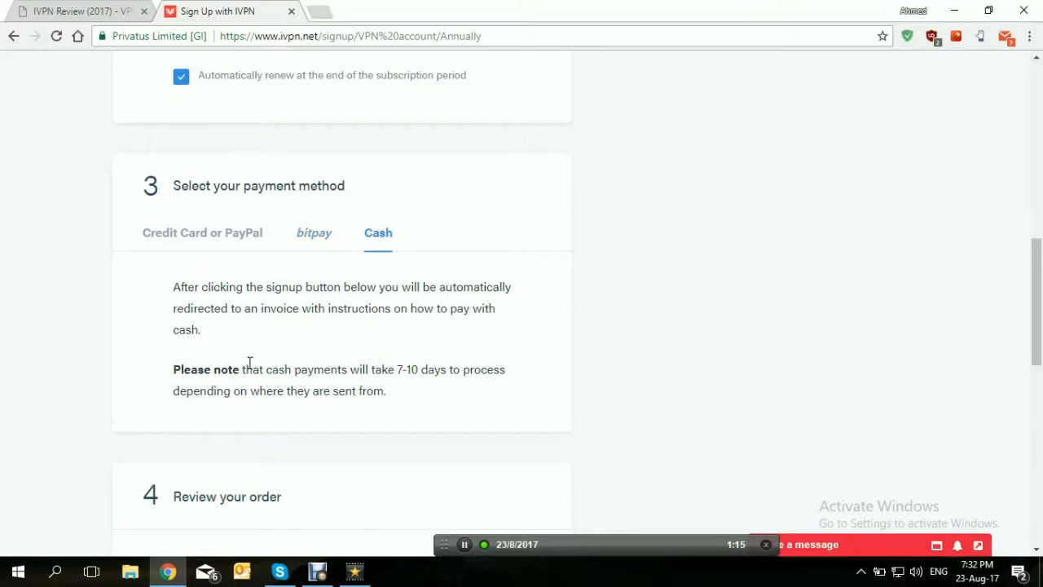
left_click_drag(1032, 265, 1031, 318)
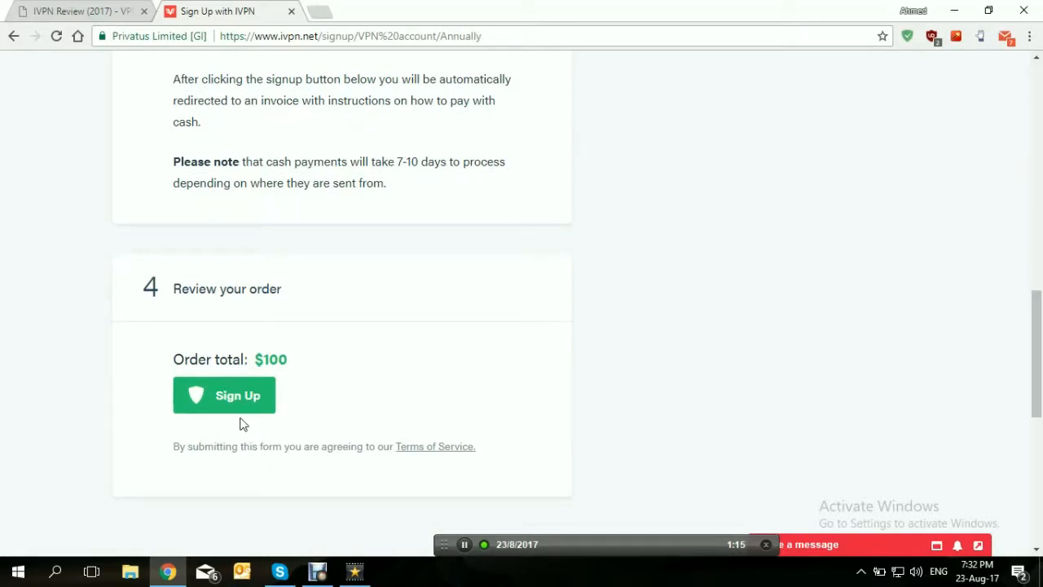
left_click_drag(1036, 375, 1039, 151)
mouse_move(936, 83)
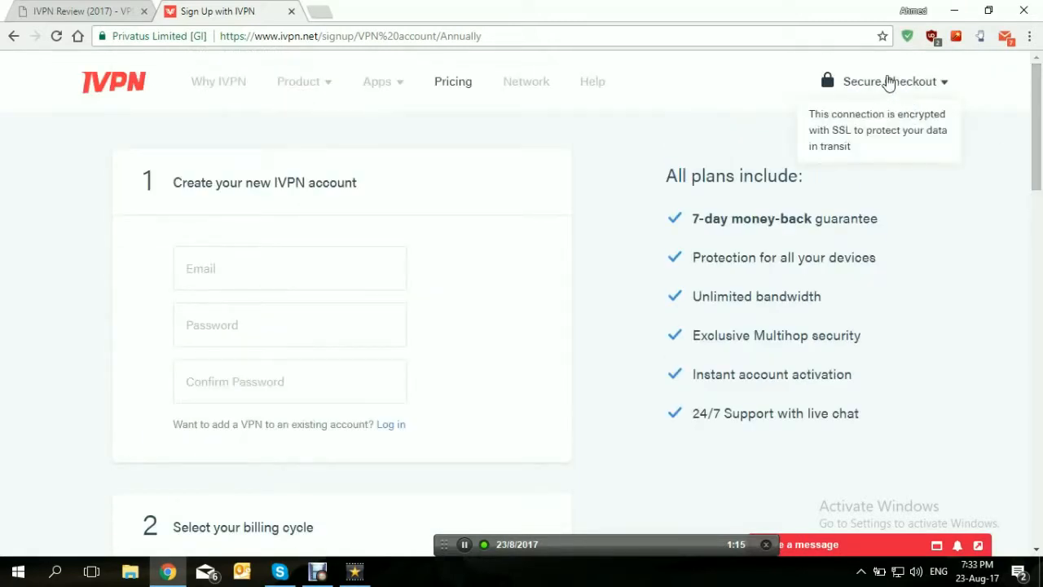
Step: Open the Windows App page and save the IVPN for Windows installer to Downloads as IVPN-Client-v2.6.4 (1)
mouse_move(355, 92)
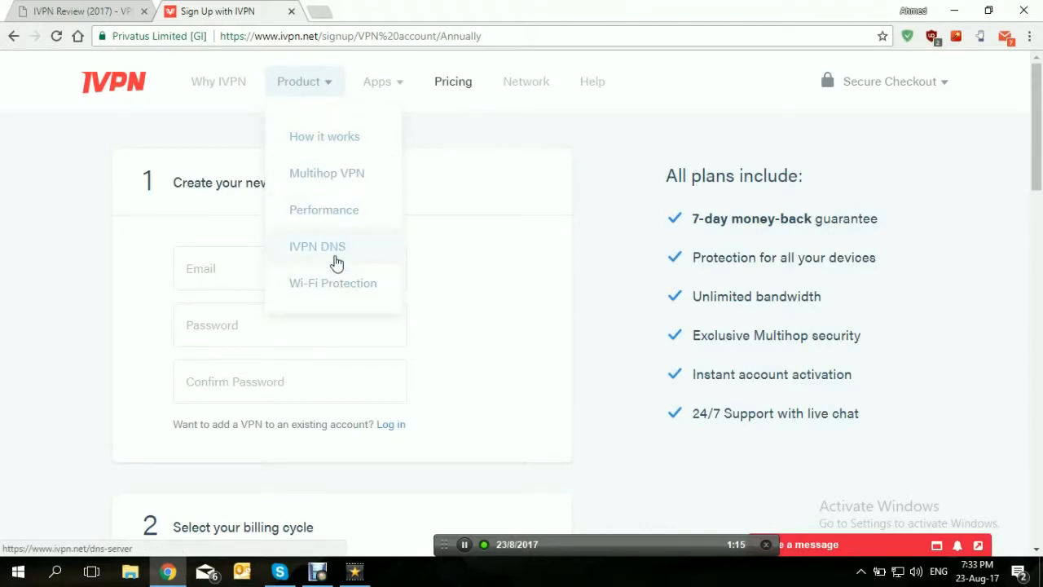
mouse_move(390, 97)
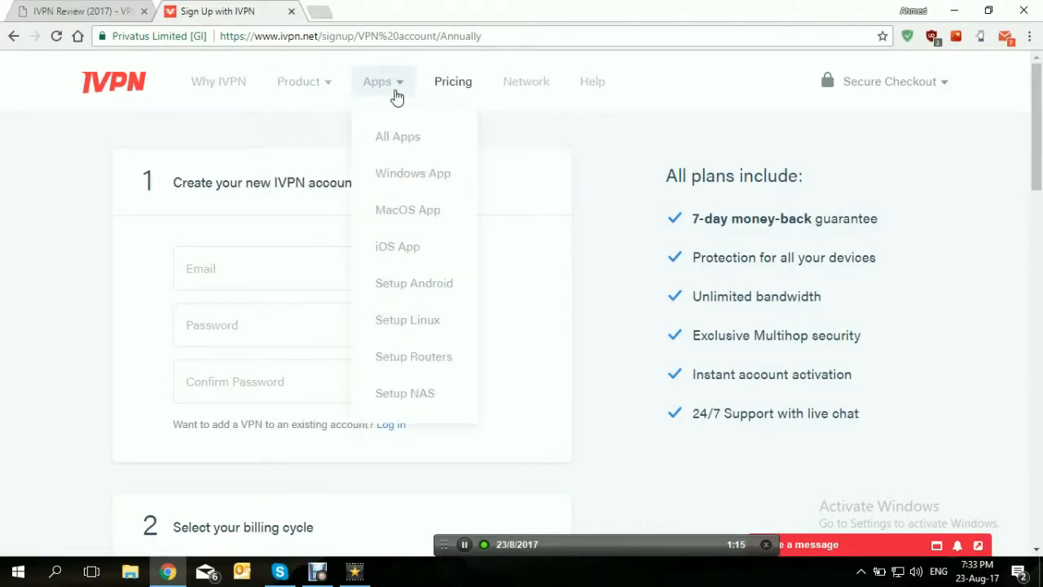
left_click(397, 179)
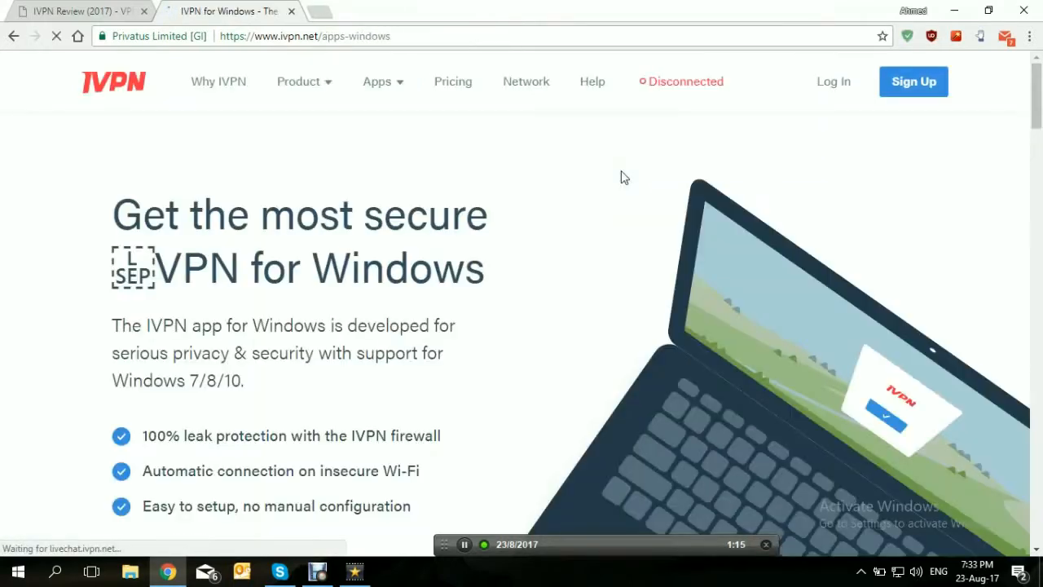
scroll(1032, 100, "down", 5)
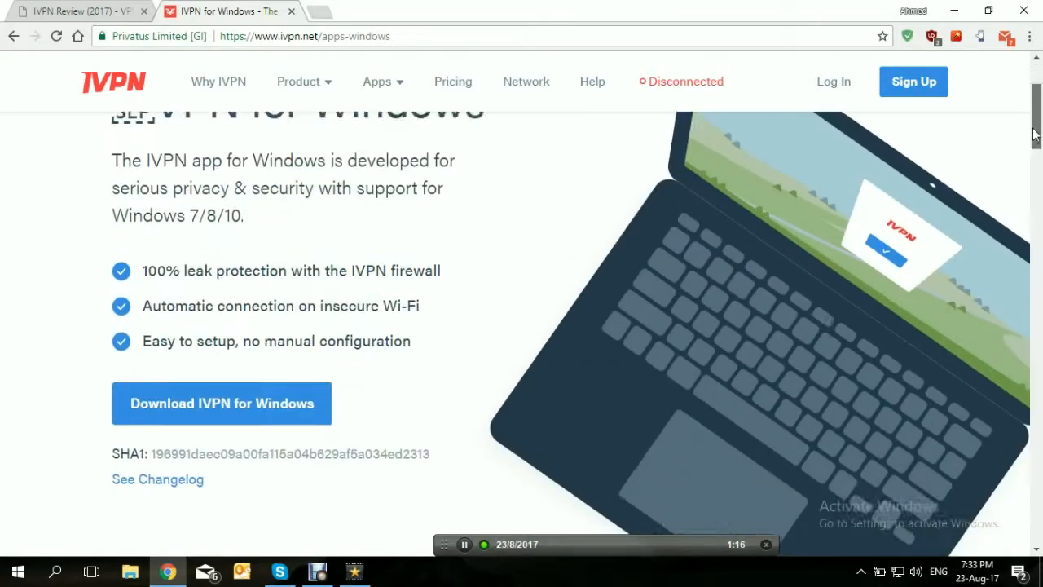
left_click(314, 172)
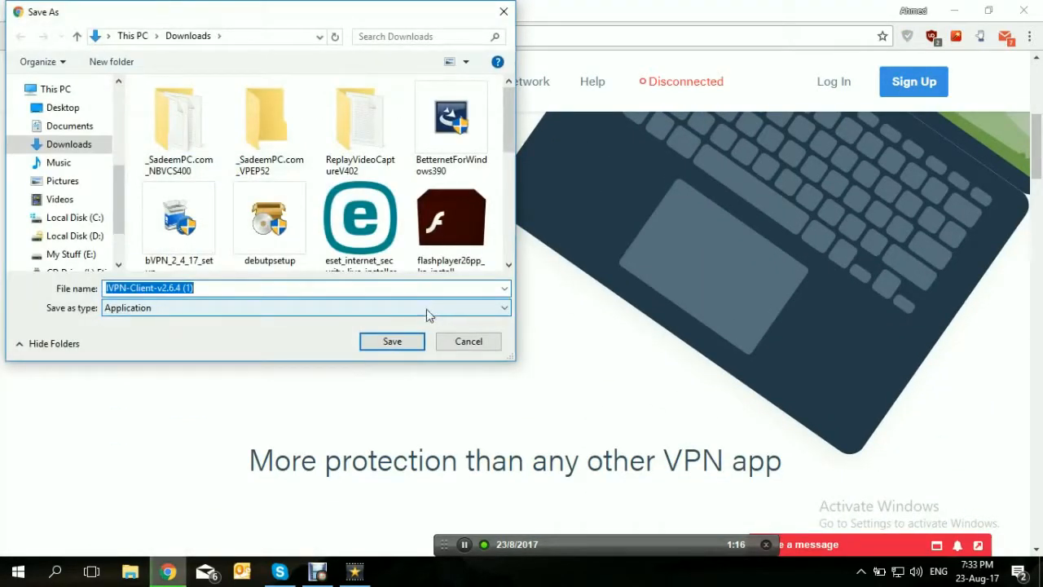
left_click(392, 341)
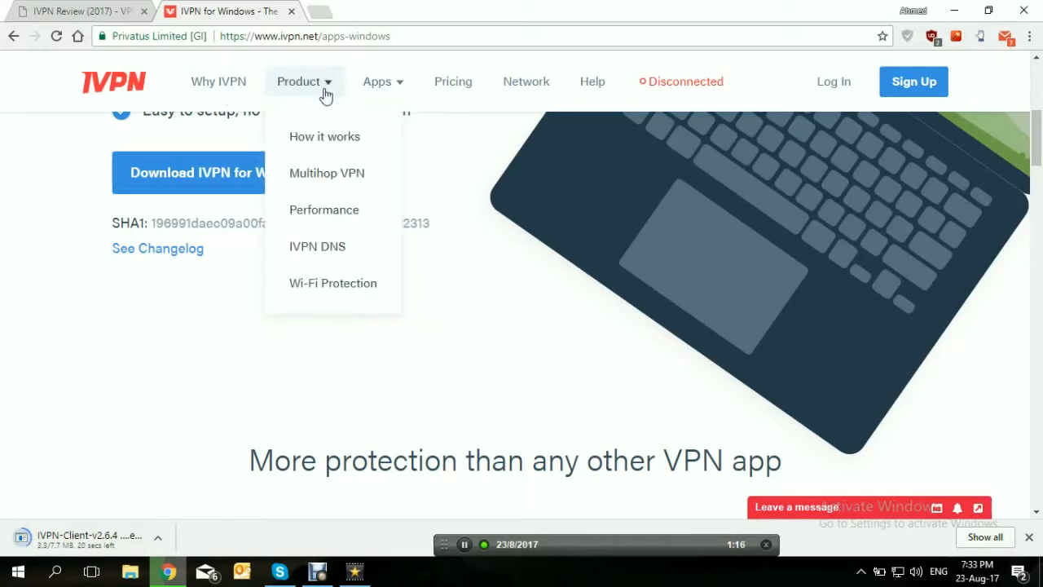
Step: Review the Performance page's features and server map, and examine the list of server locations on the Network page
left_click(325, 222)
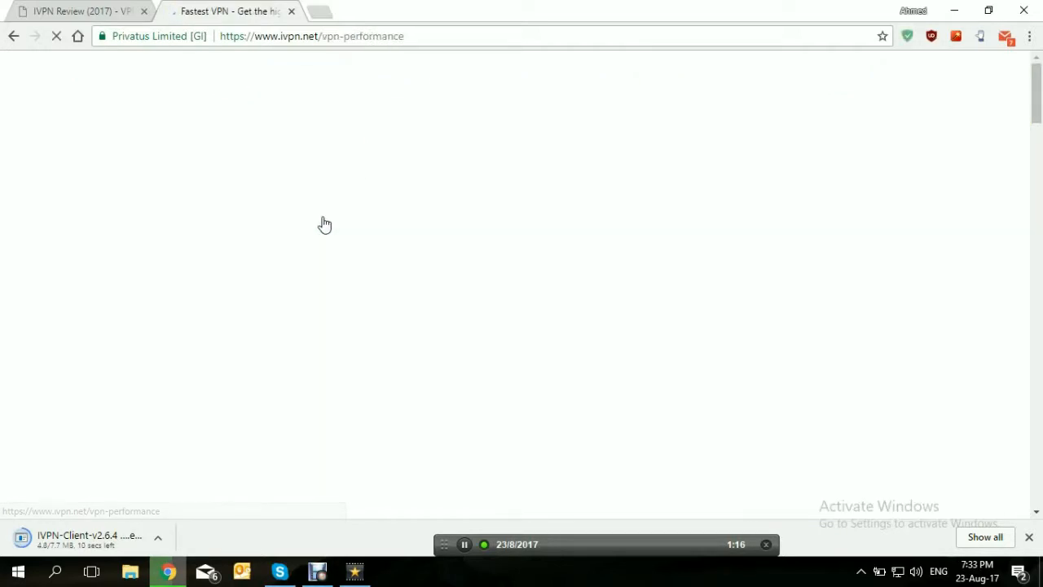
left_click_drag(1036, 106, 1037, 195)
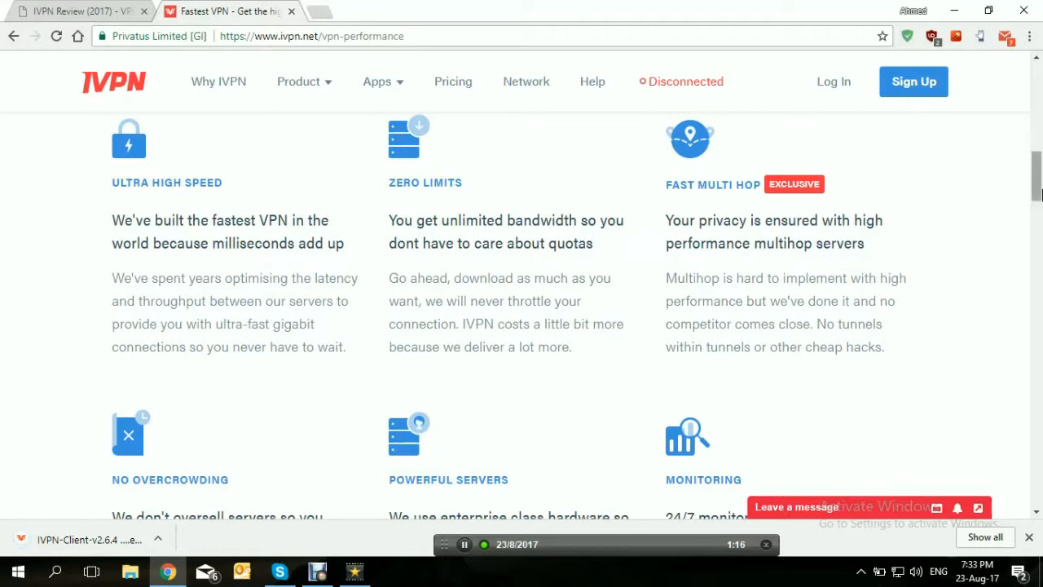
left_click_drag(1038, 171, 1039, 259)
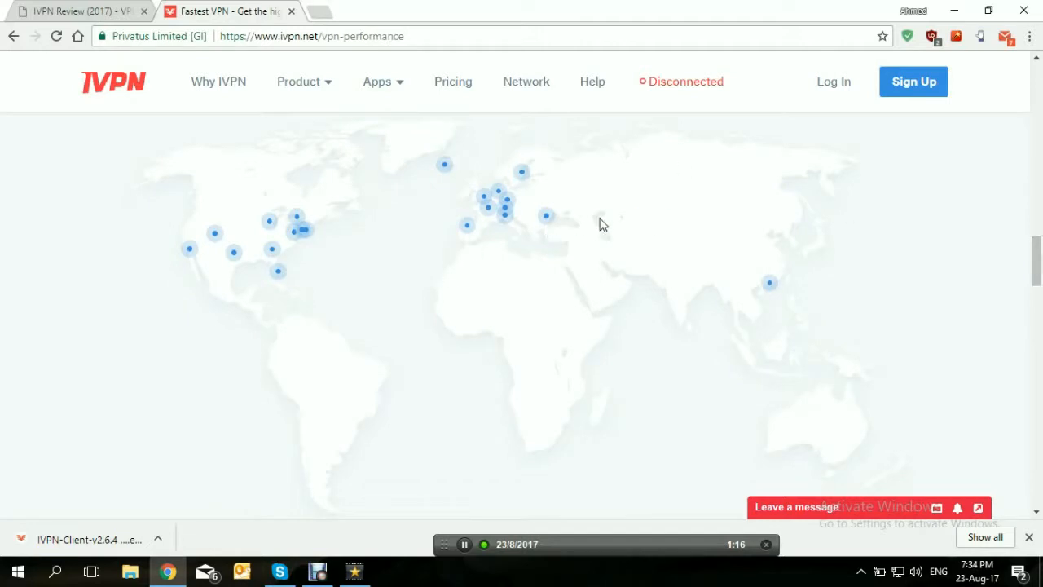
left_click(536, 93)
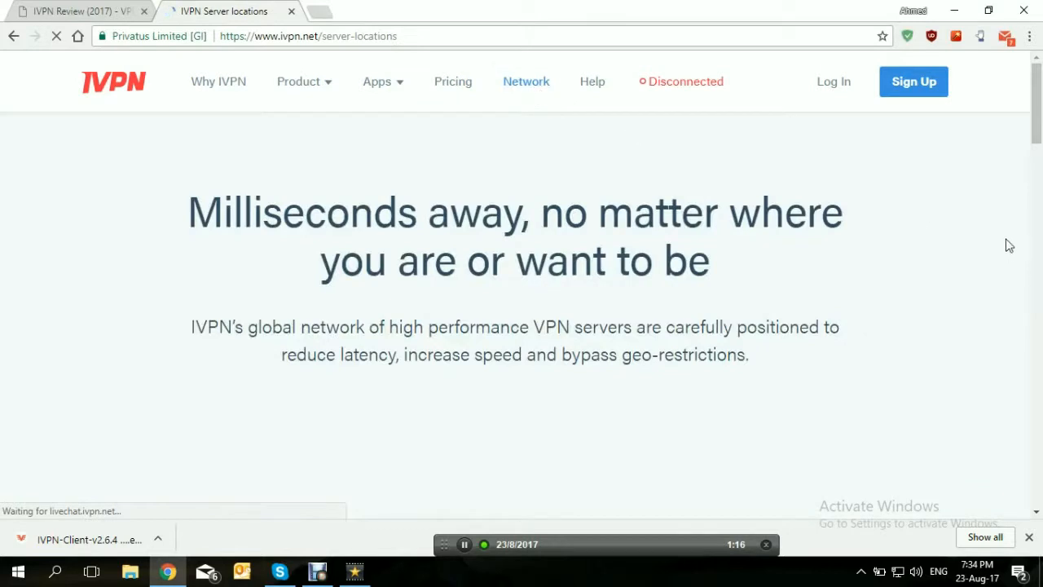
left_click_drag(1036, 82, 1038, 203)
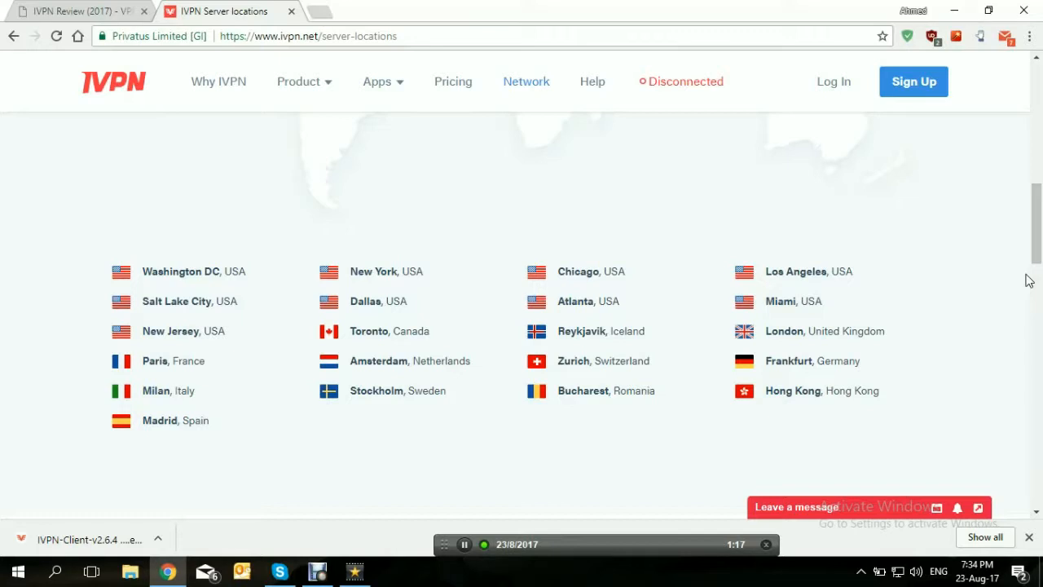
Step: Run the downloaded installer, accept the license agreement, install IVPN Client and finish the setup wizard
left_click(71, 538)
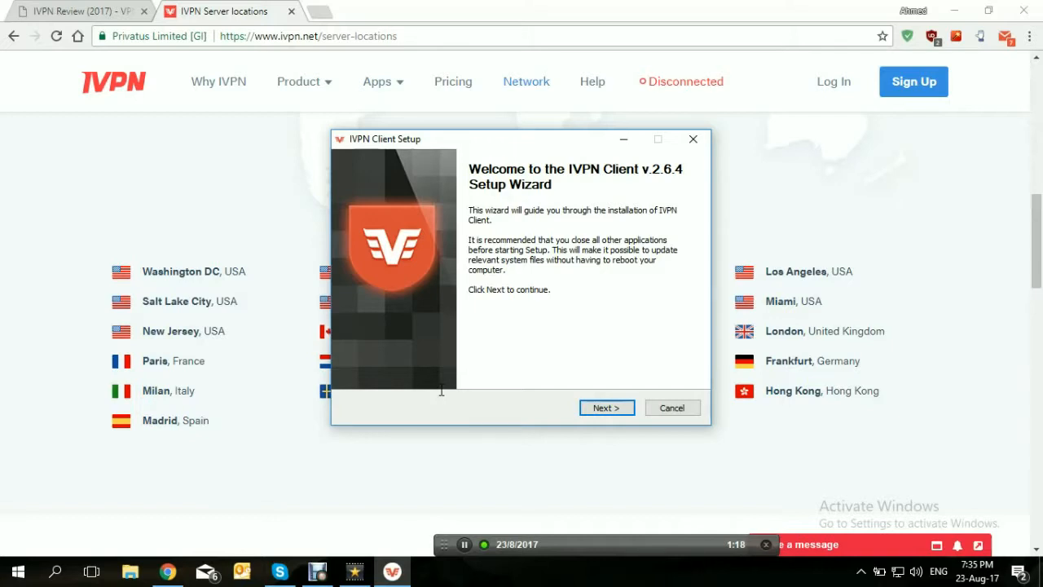
left_click(607, 410)
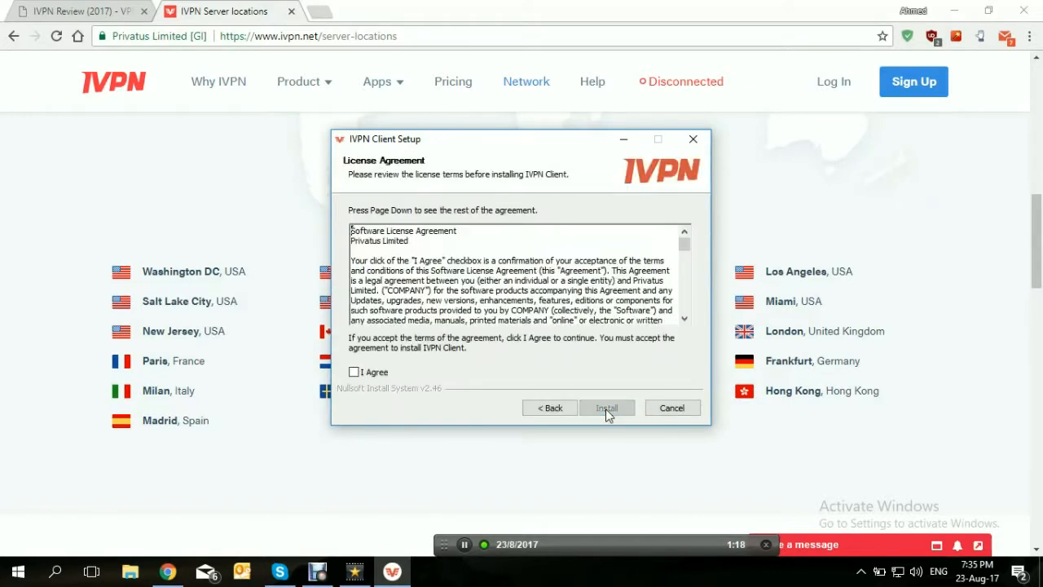
left_click(370, 373)
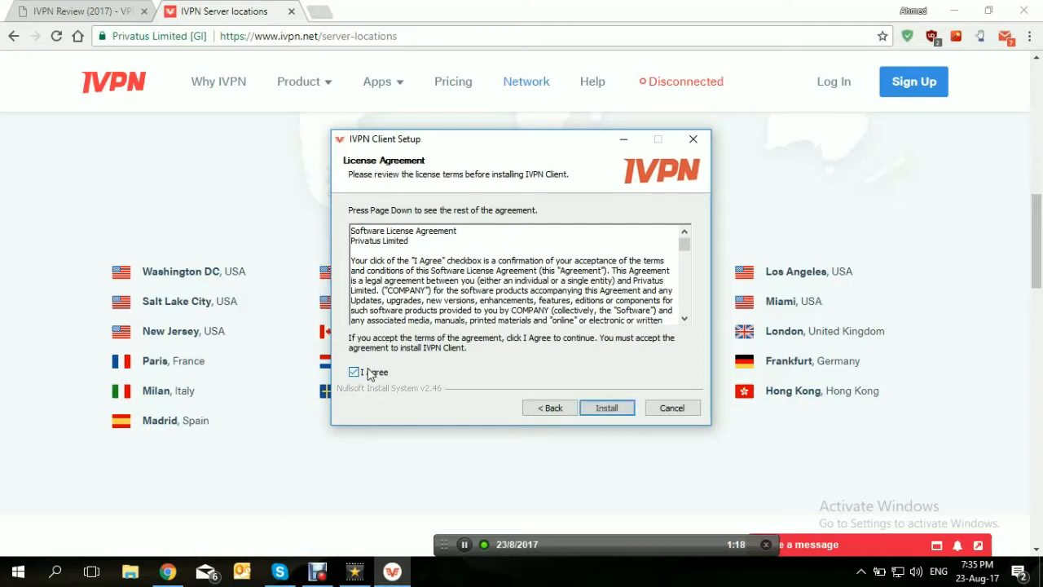
left_click(607, 407)
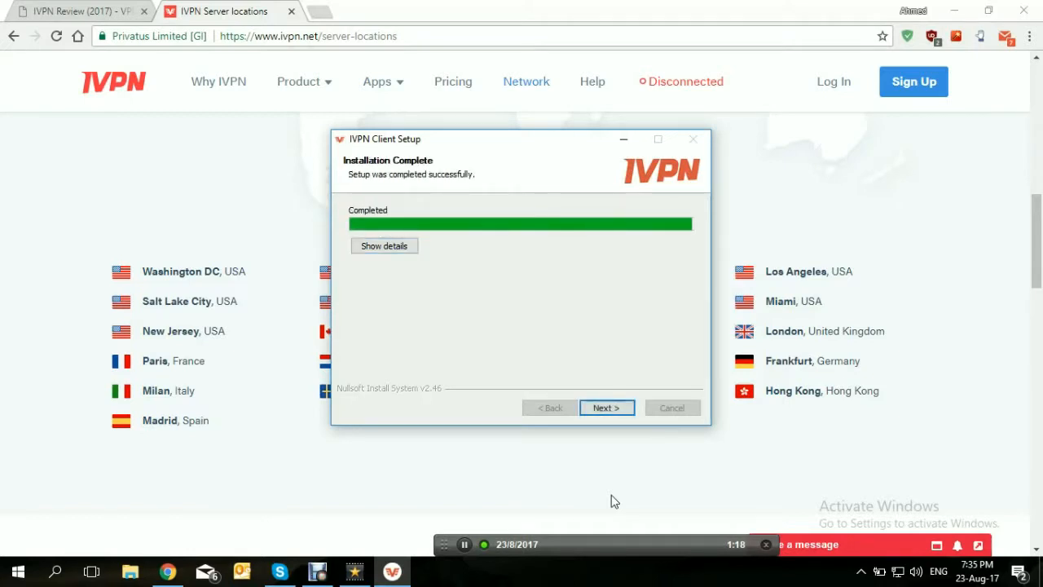
left_click(613, 410)
left_click(612, 411)
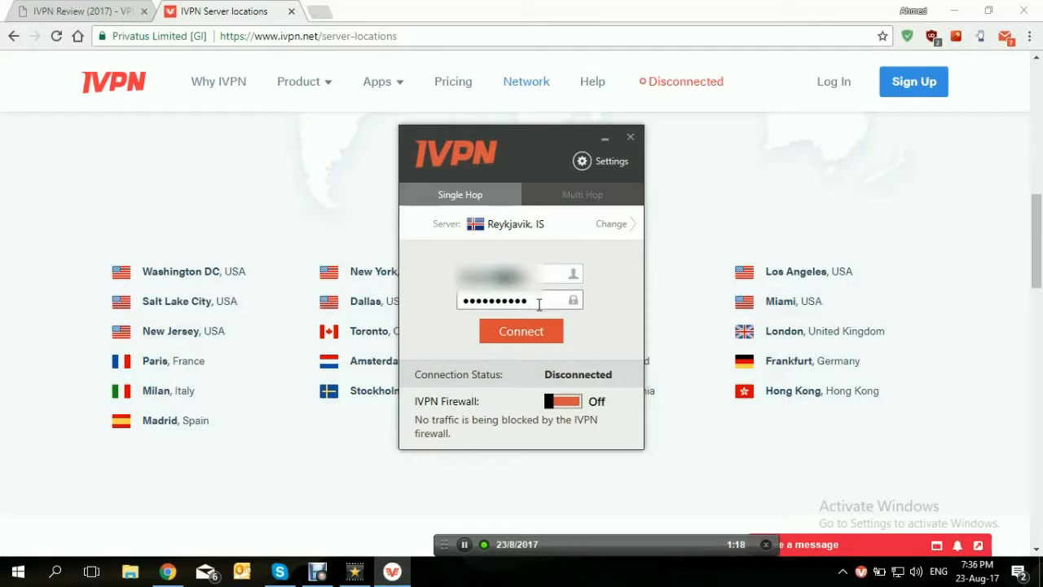
left_click(607, 235)
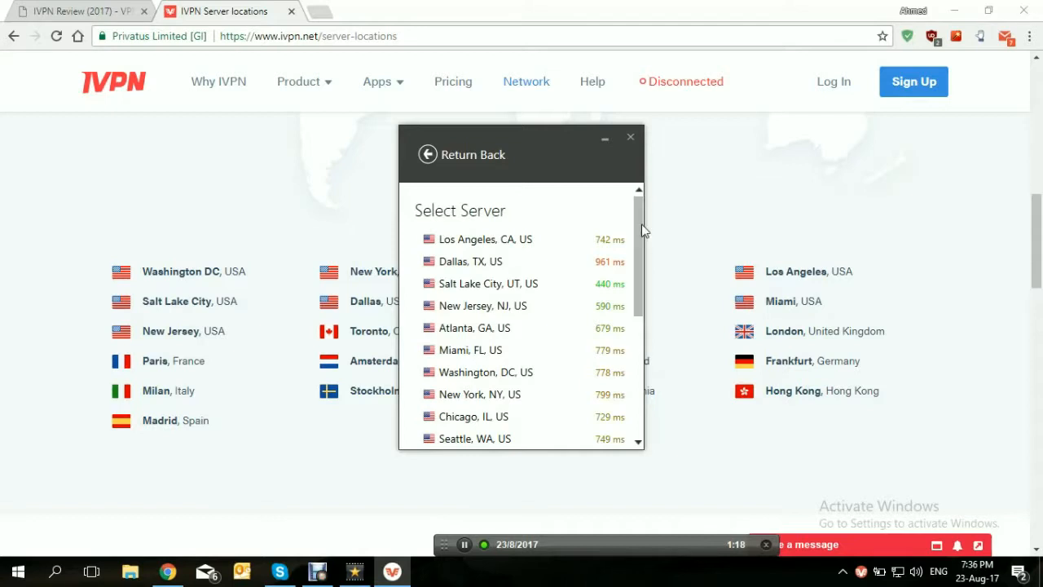
left_click_drag(636, 237, 656, 211)
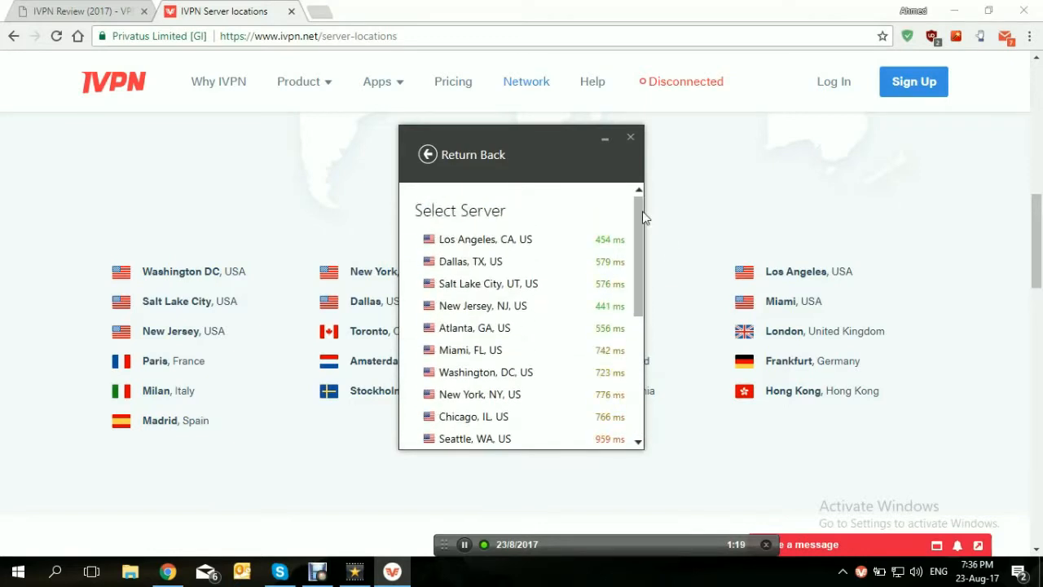
left_click_drag(636, 249, 636, 372)
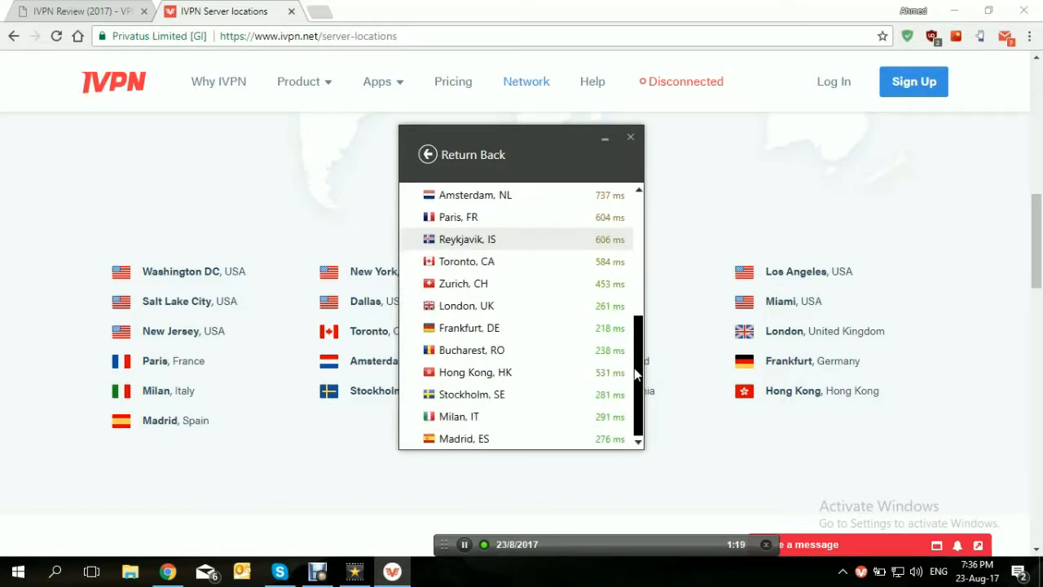
left_click_drag(634, 367, 656, 232)
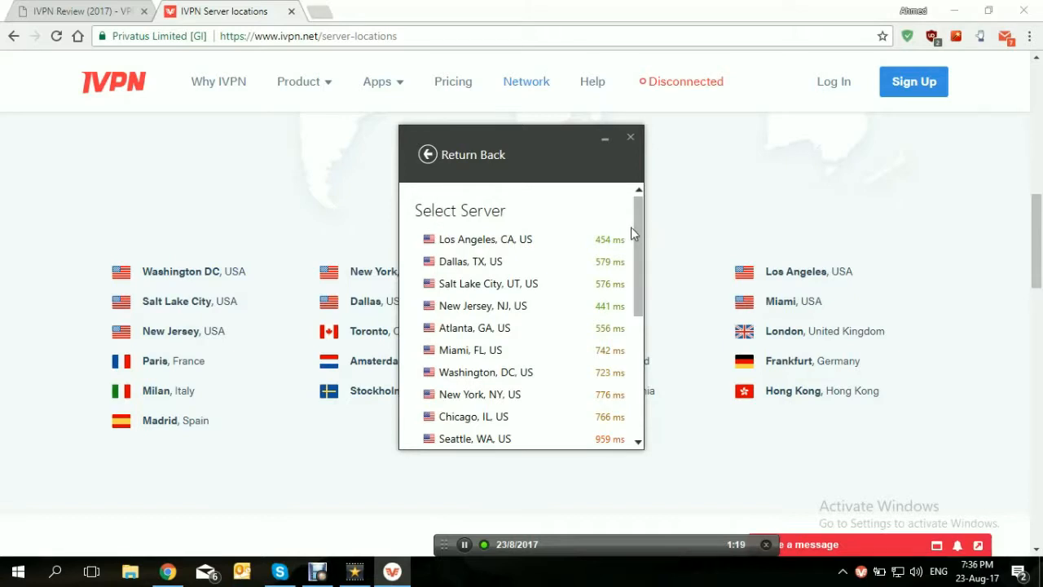
left_click_drag(639, 236, 633, 374)
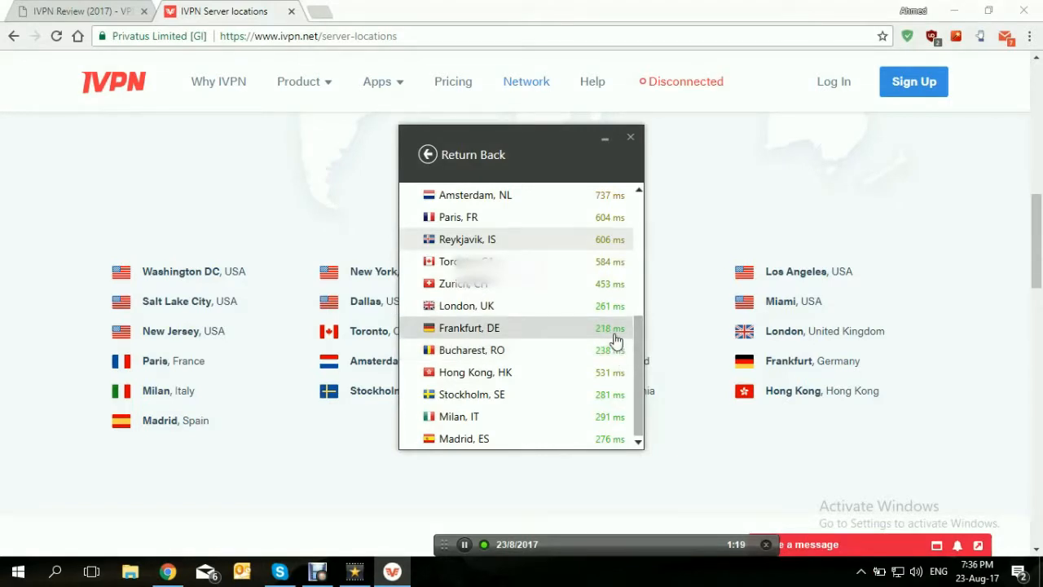
left_click(615, 341)
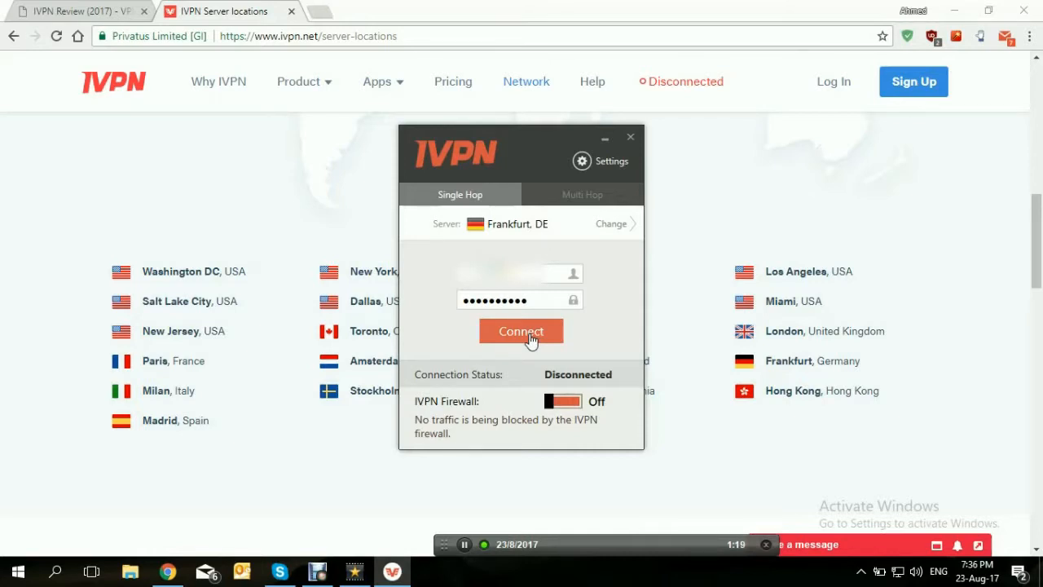
Step: View the Multi Hop entry and exit servers, and review the General, Connection, IVPN Firewall and Diagnostics settings without changing them
left_click(581, 195)
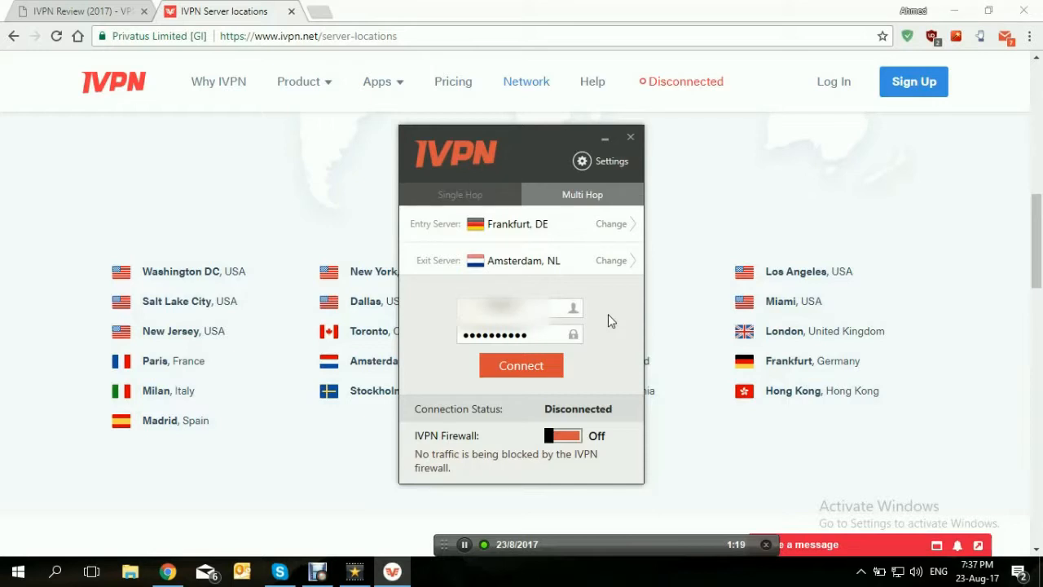
left_click(584, 161)
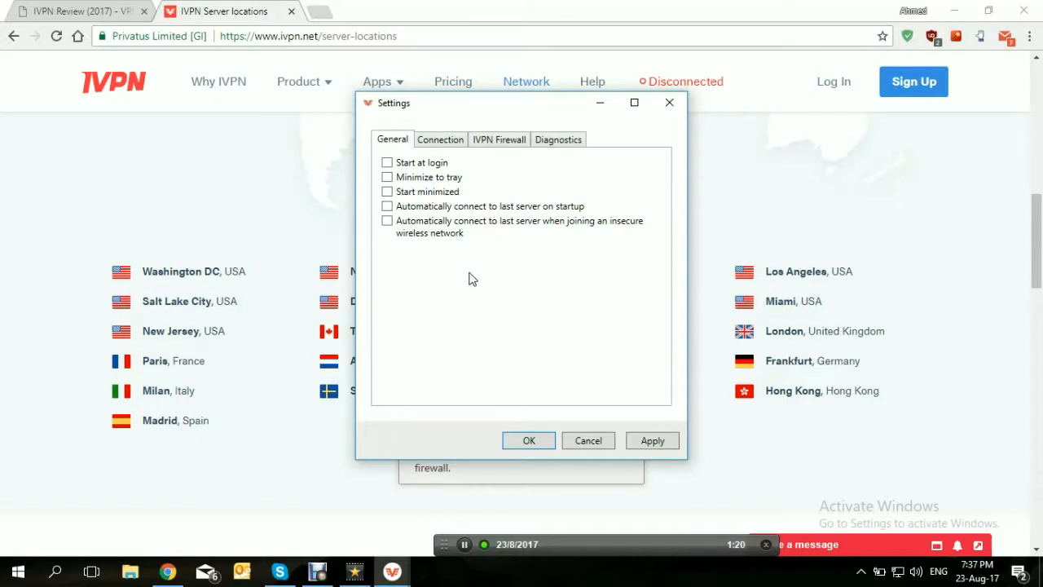
left_click(447, 144)
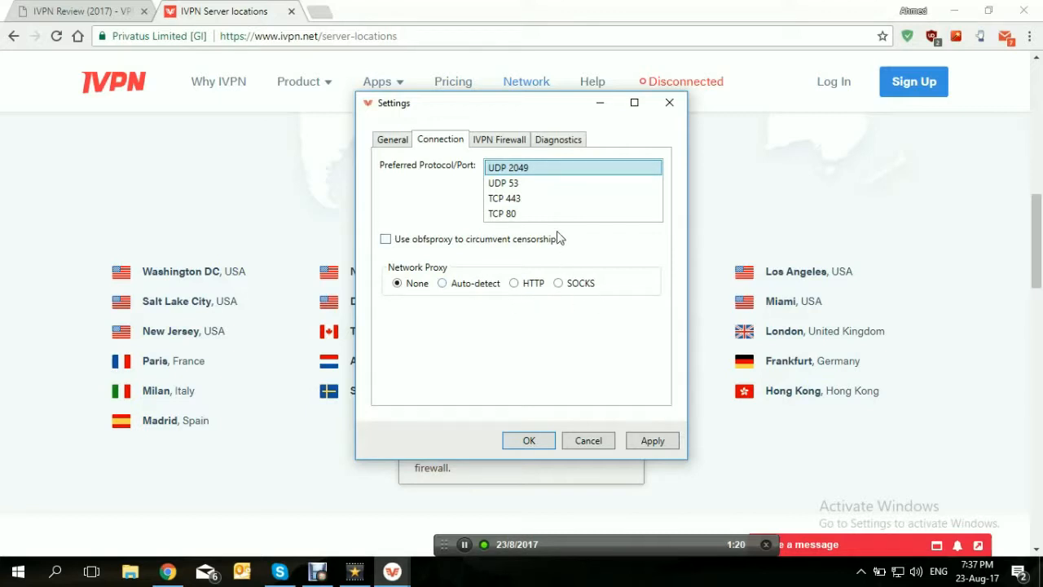
left_click(504, 141)
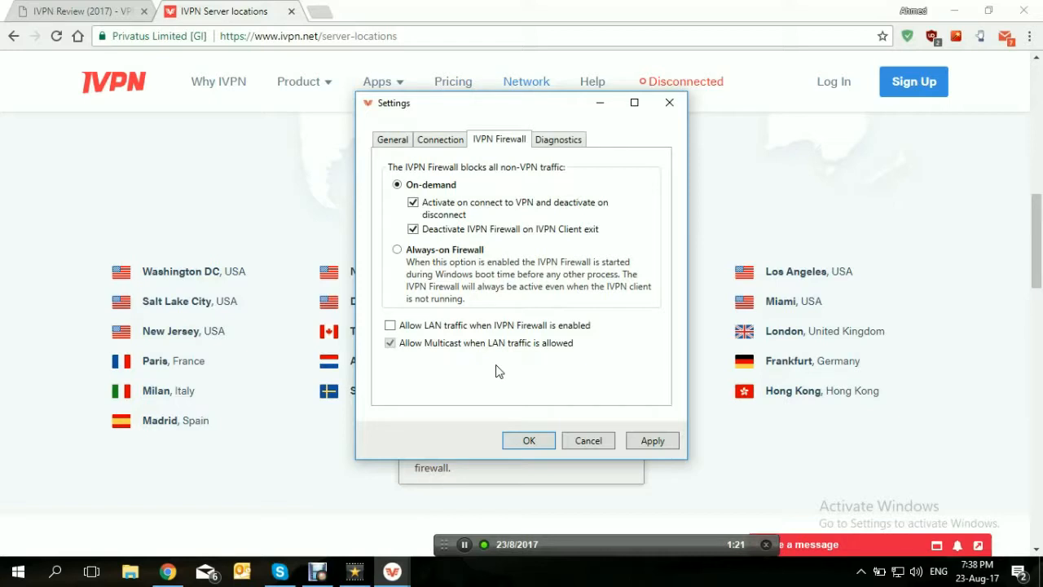
left_click(560, 142)
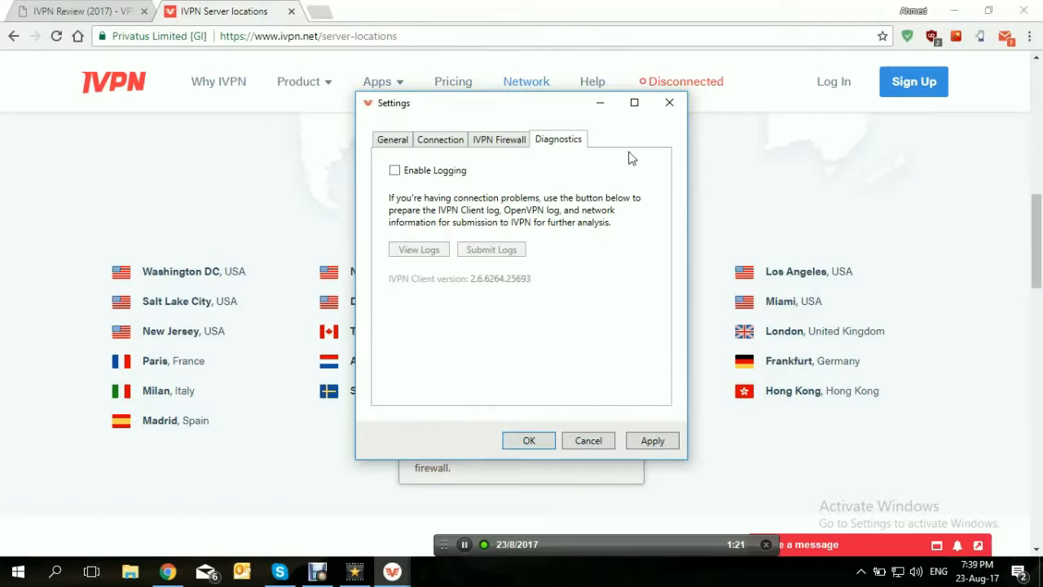
left_click(672, 109)
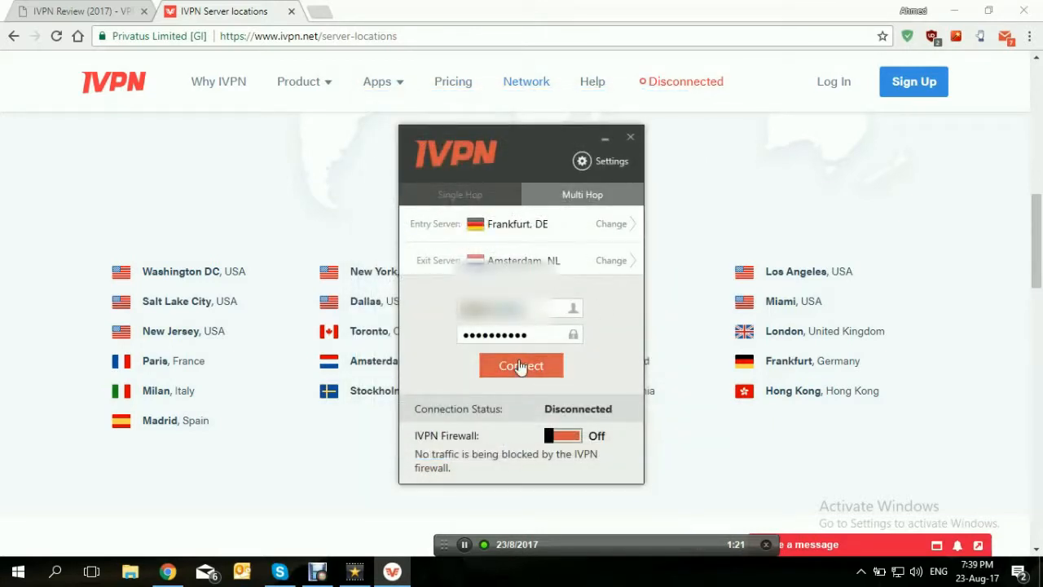
Step: Compare the Single Hop and Multi Hop modes, and connect to the Frankfurt, DE server in Single Hop mode
left_click(463, 194)
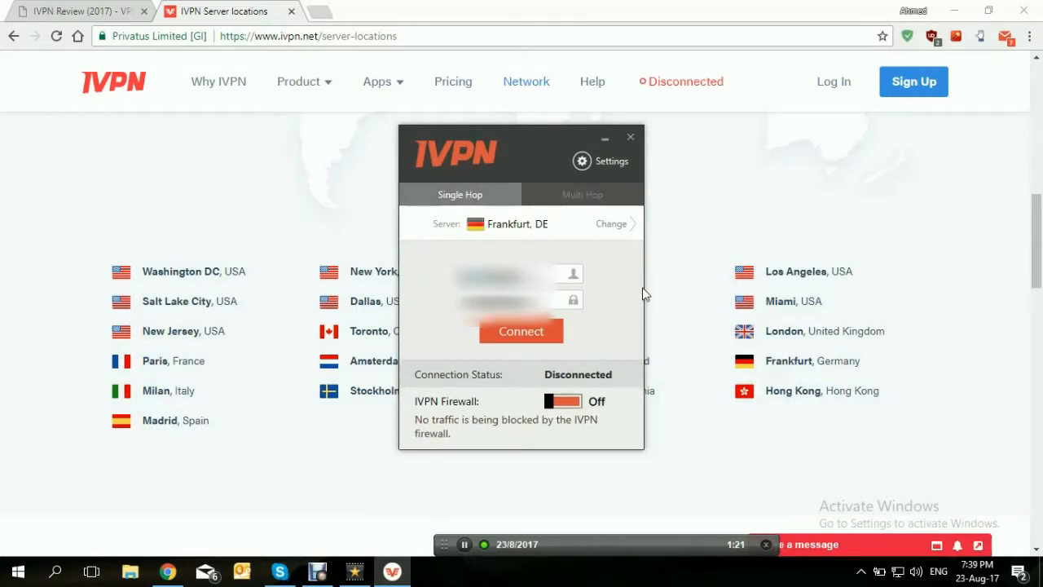
left_click(595, 199)
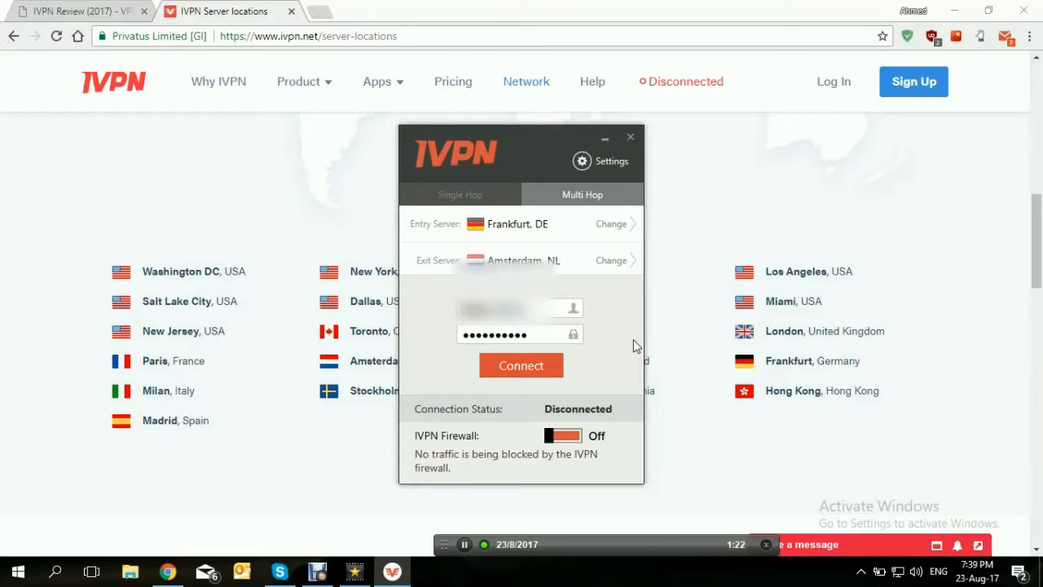
left_click(481, 196)
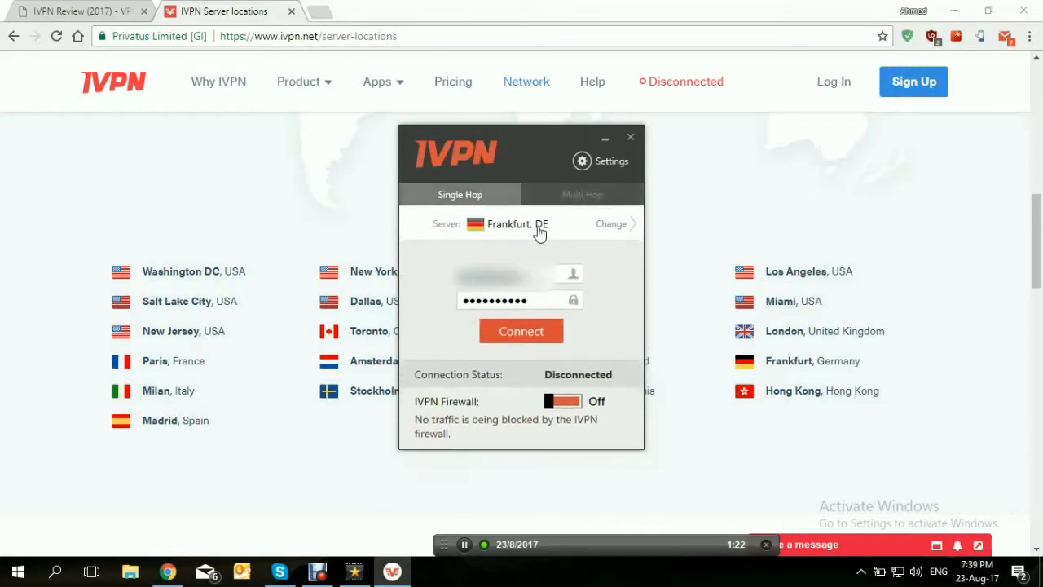
left_click(535, 346)
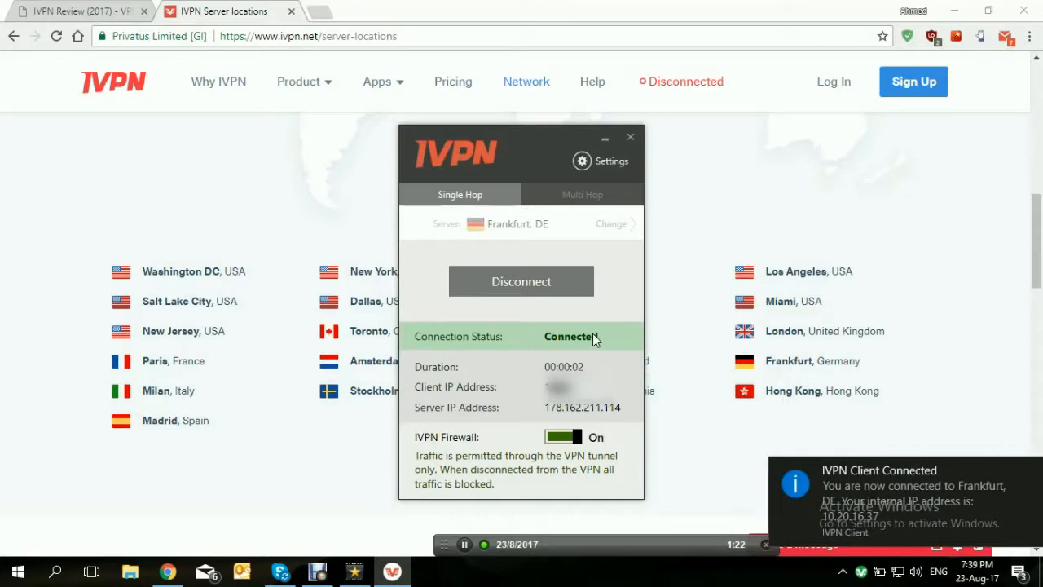
Step: In a new browser tab, run the standard and extended tests on dnsleaktest.com for the Frankfurt, DE connection
left_click(321, 12)
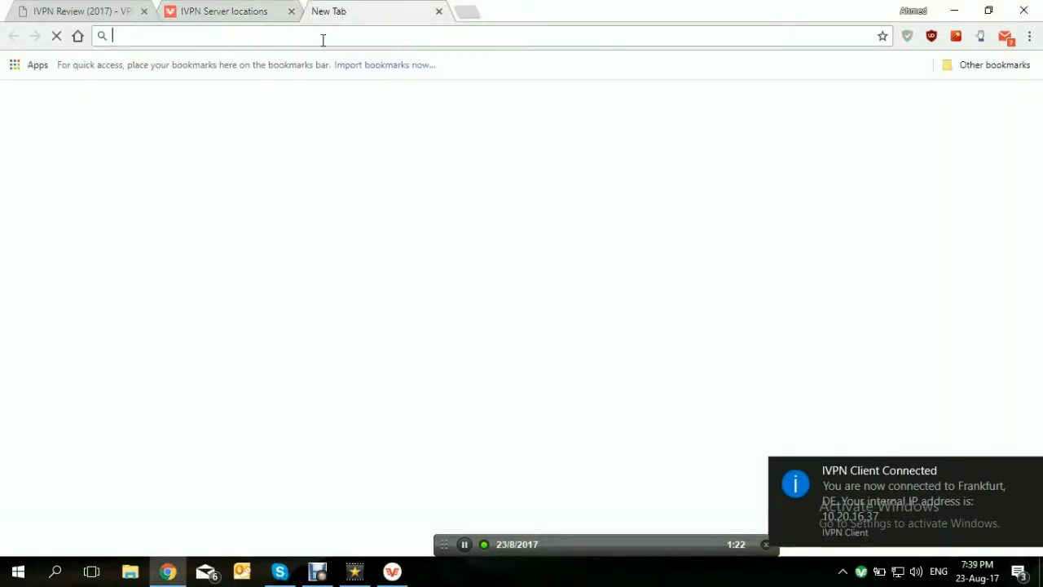
type("dnsleaktest.com")
key("Return")
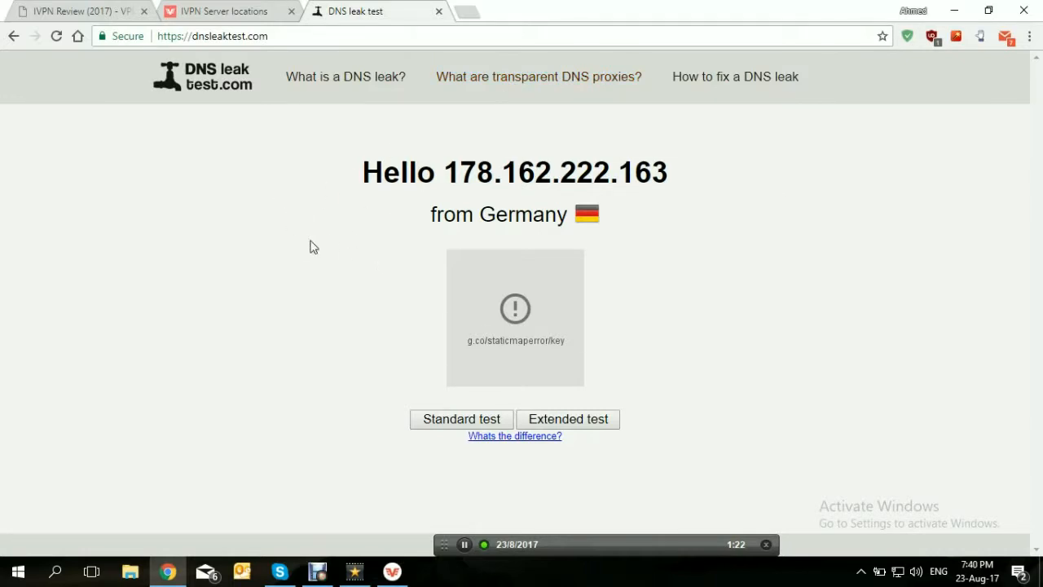
left_click(461, 422)
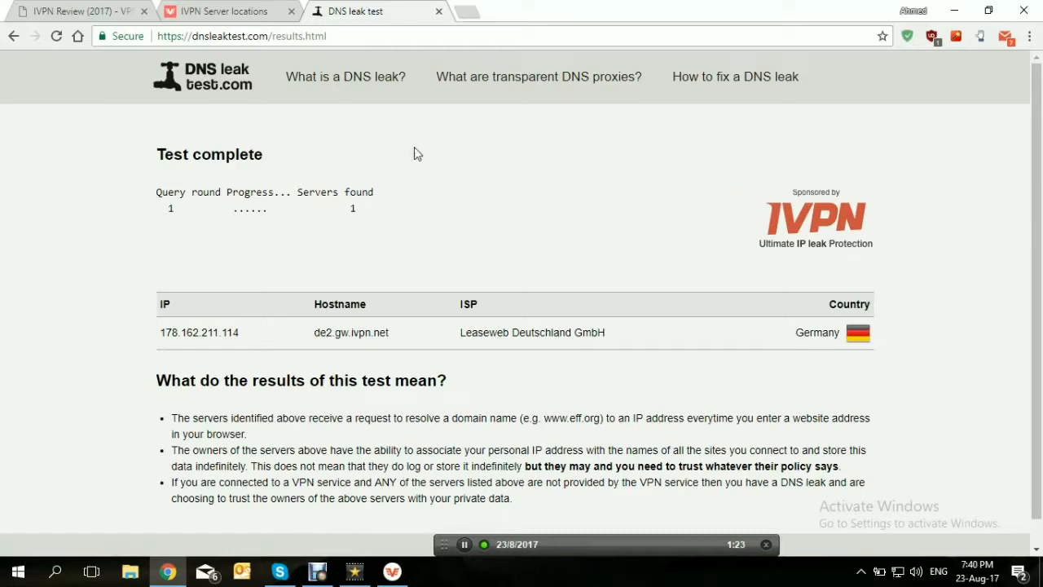
left_click(13, 36)
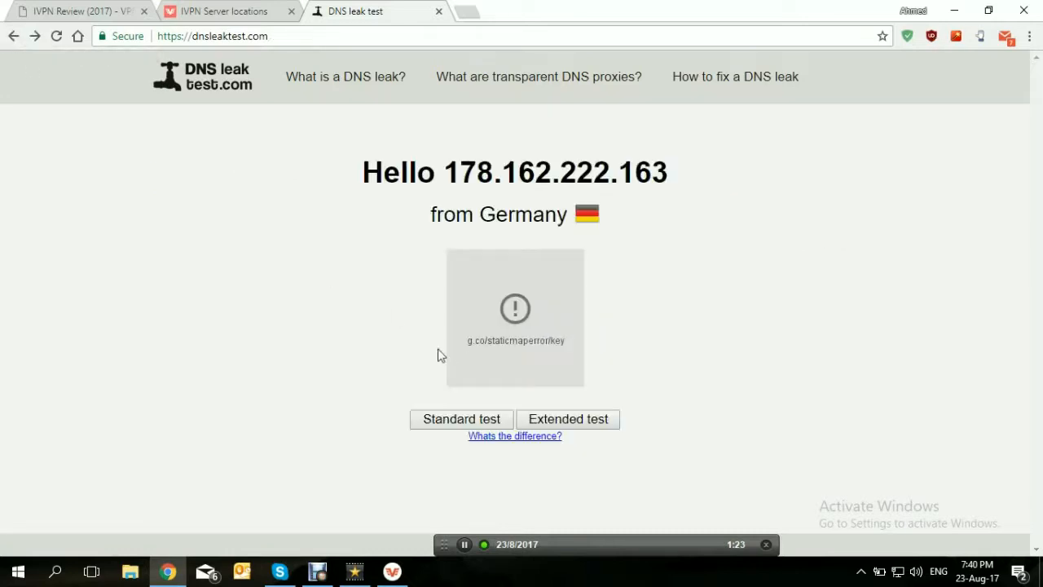
left_click(604, 420)
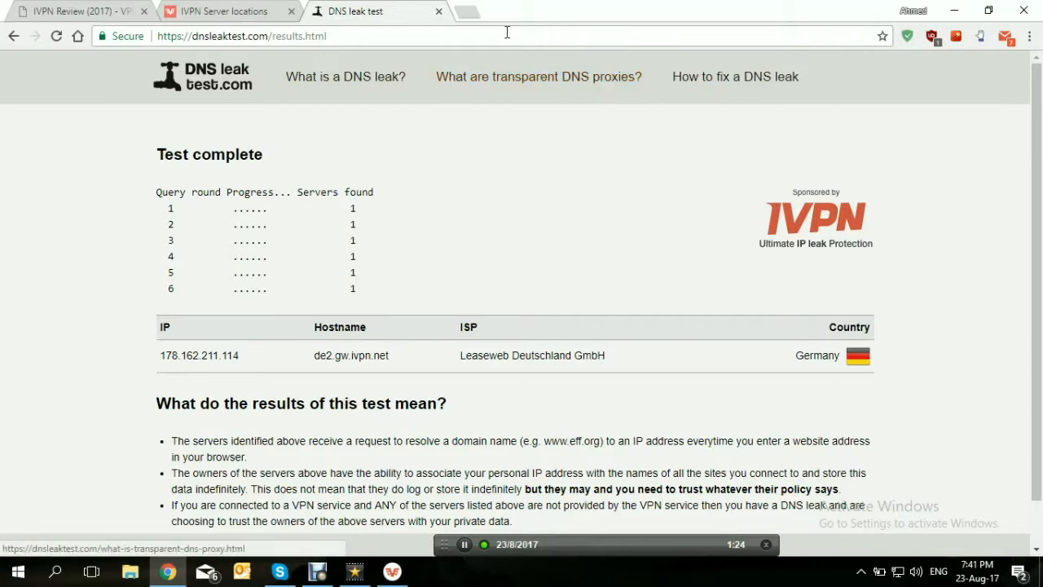
left_click(439, 12)
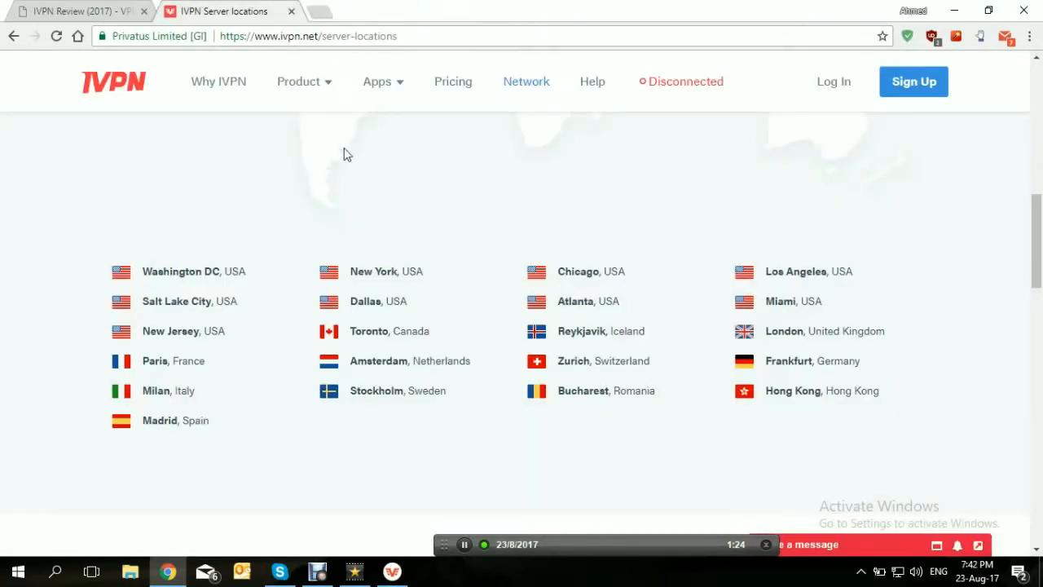
Step: In the IVPN Client, disconnect from Frankfurt, DE and connect to the Reykjavik, IS server in Single Hop mode
left_click_drag(1040, 208, 1041, 161)
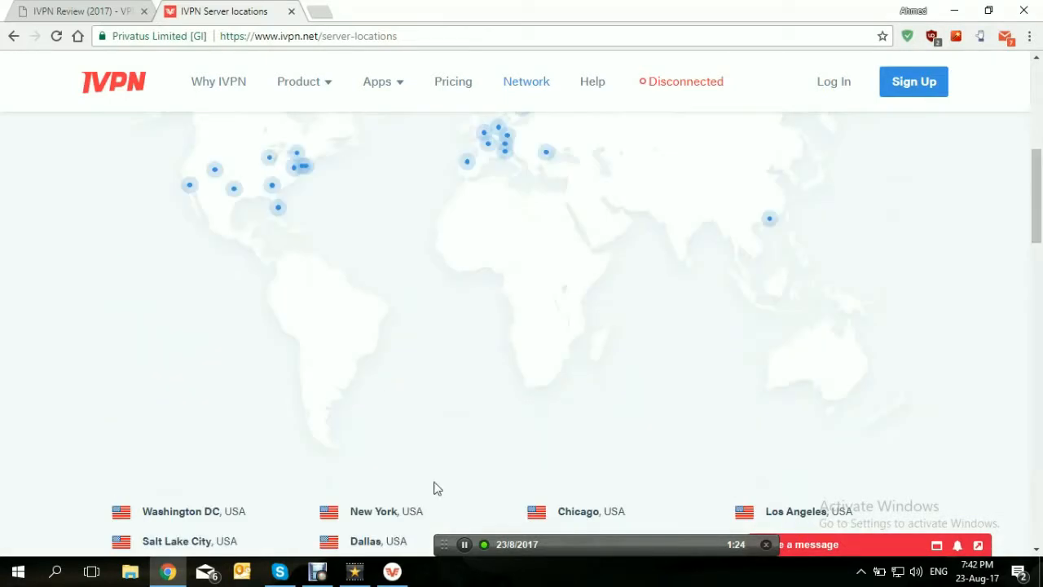
left_click(392, 571)
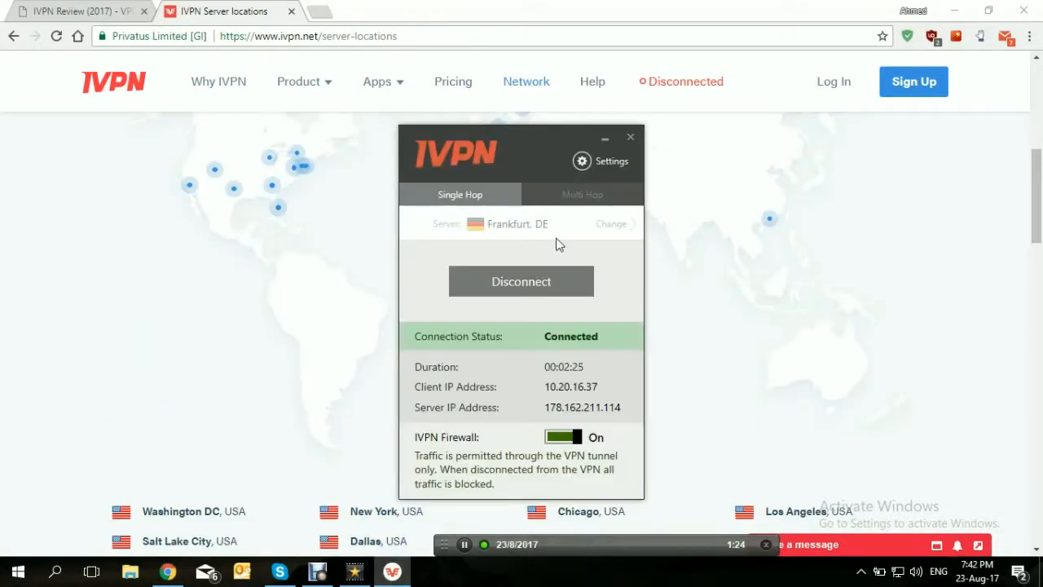
left_click(523, 284)
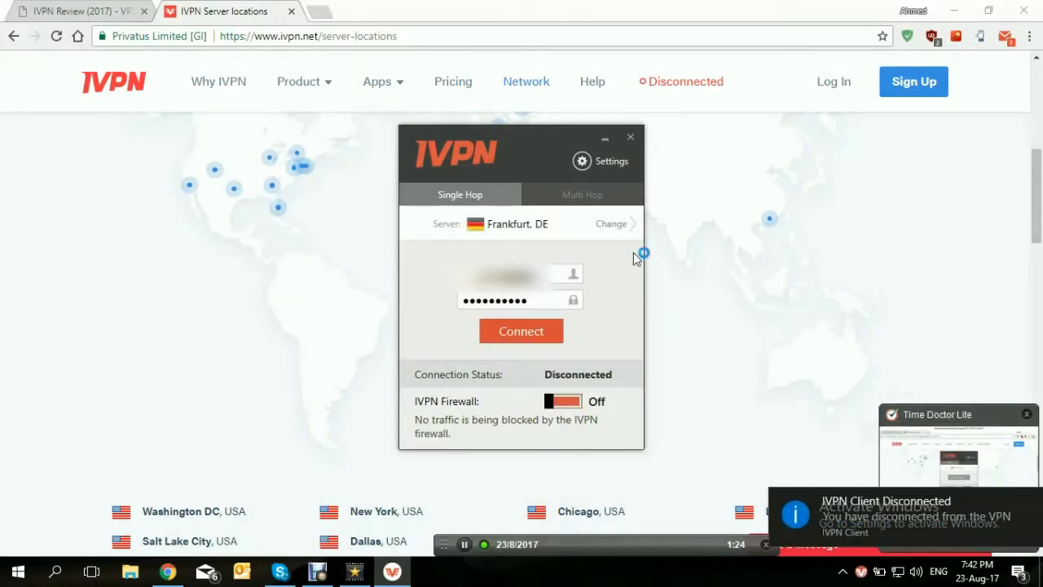
left_click(612, 225)
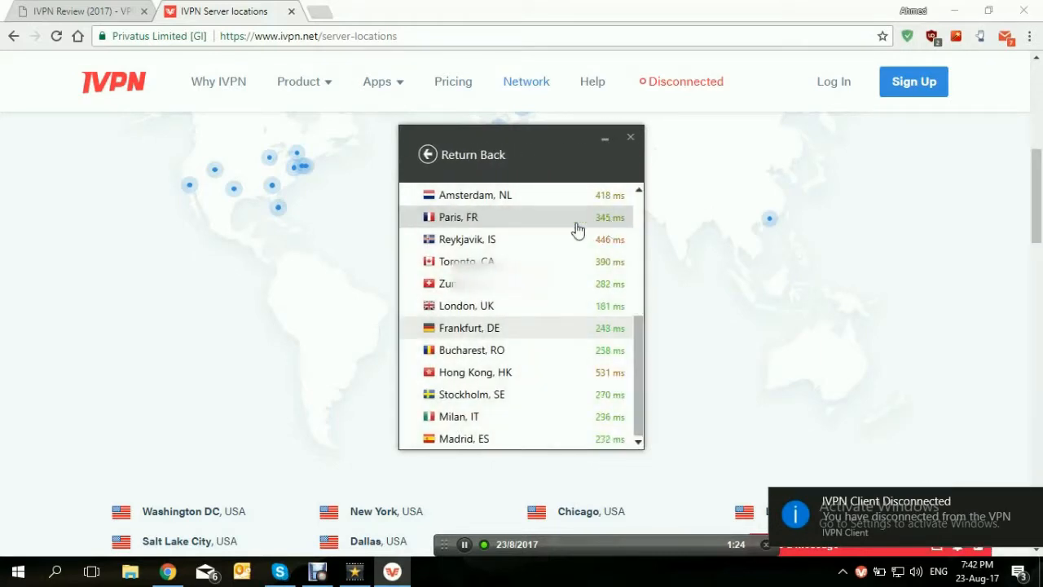
left_click(500, 244)
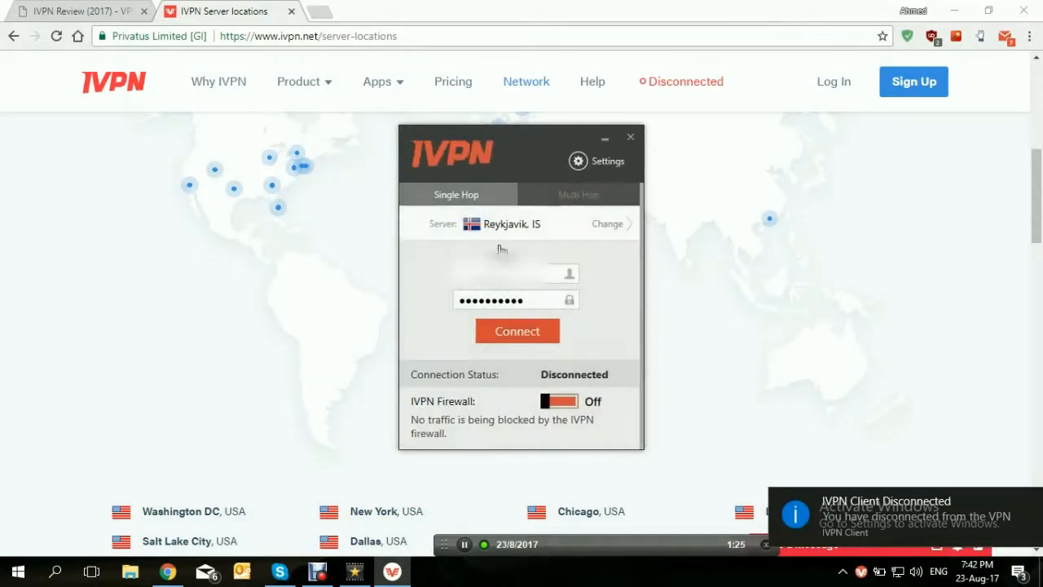
left_click(518, 333)
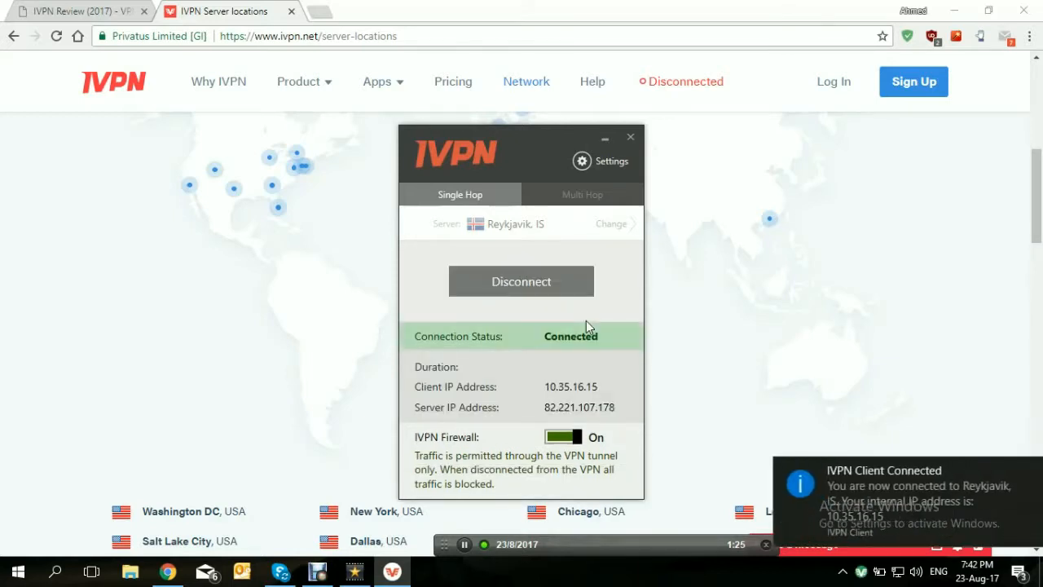
Step: Check the Reykjavik, IS connection in a new browser tab with the standard and extended tests on dnsleaktest.com
left_click(319, 11)
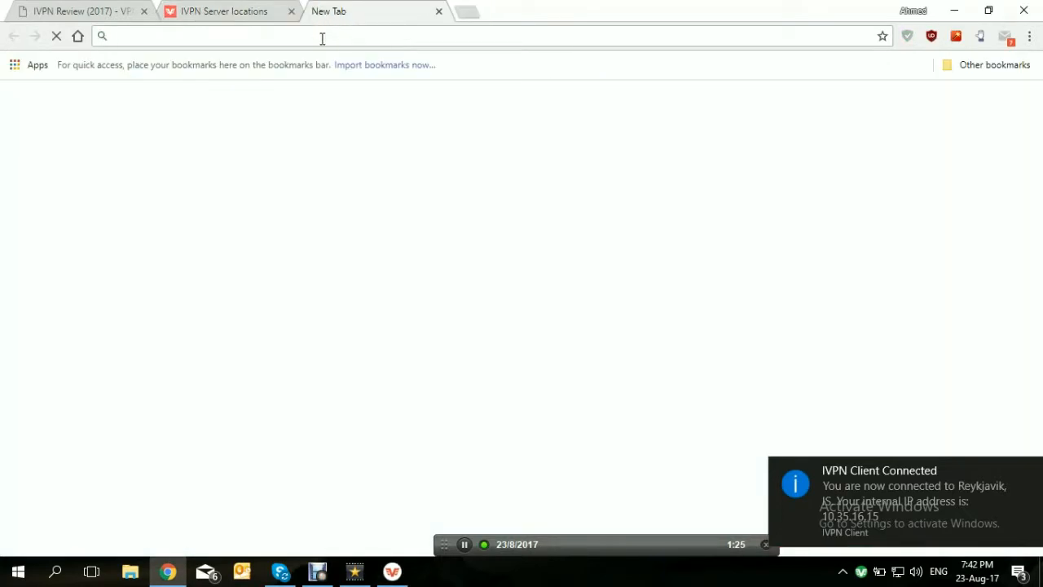
type("dns")
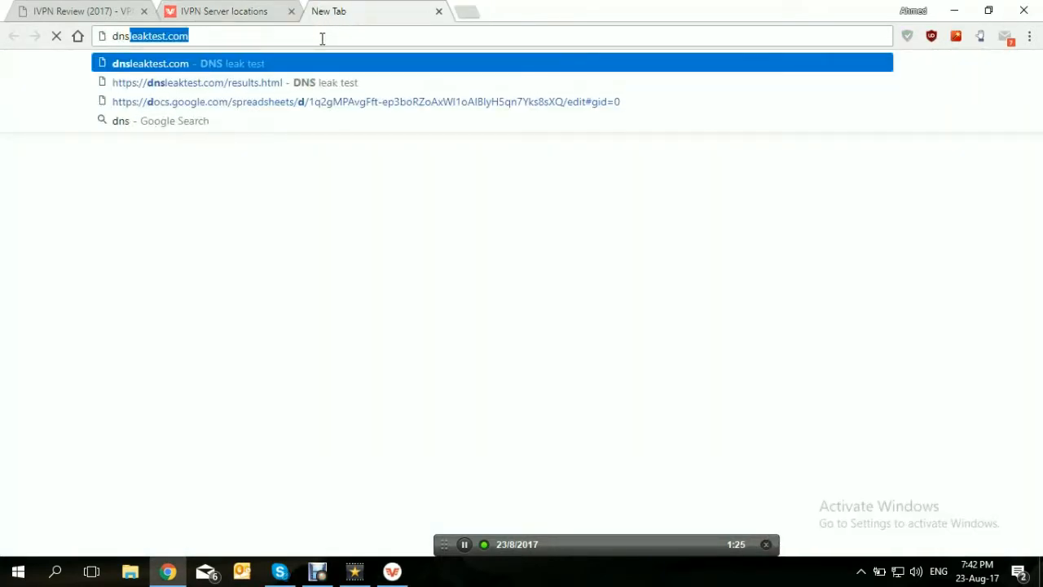
key("Return")
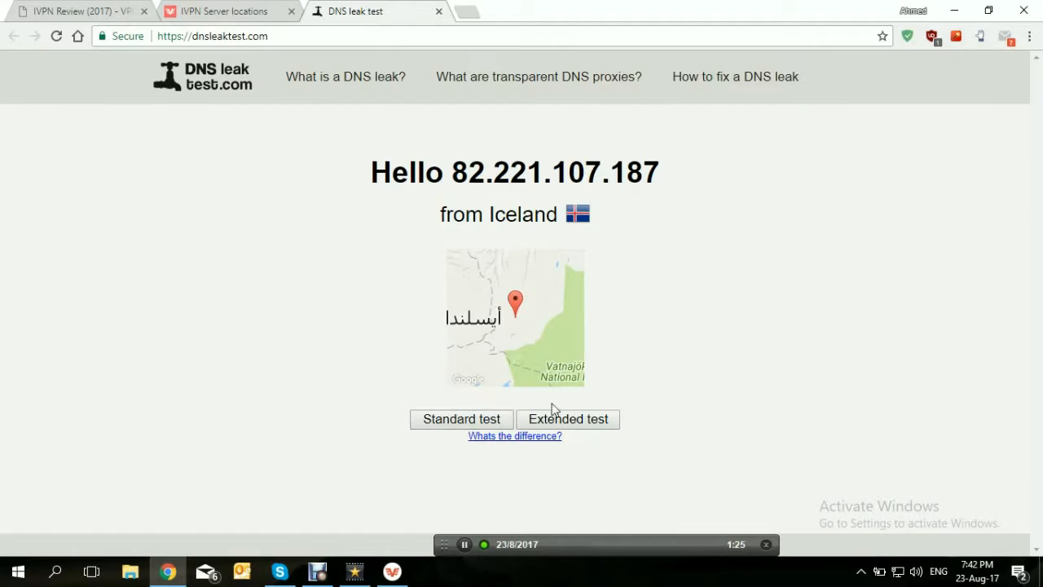
left_click(482, 421)
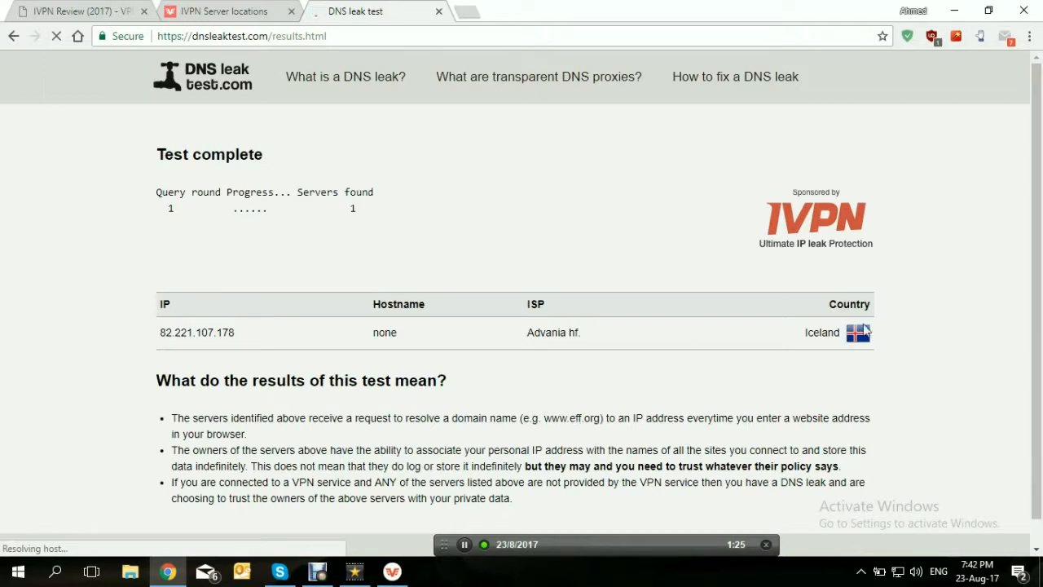
left_click(4, 39)
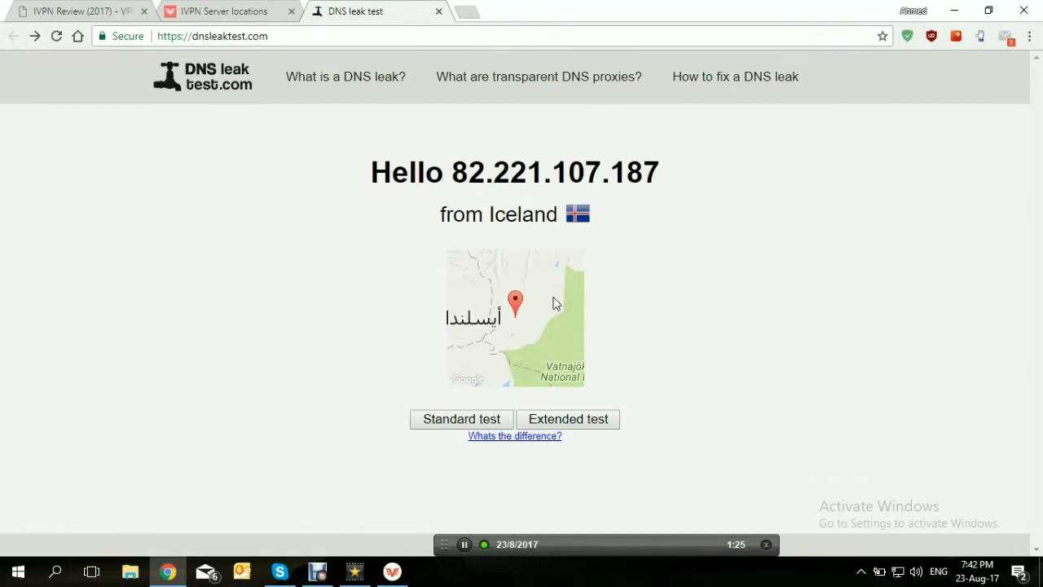
left_click(563, 425)
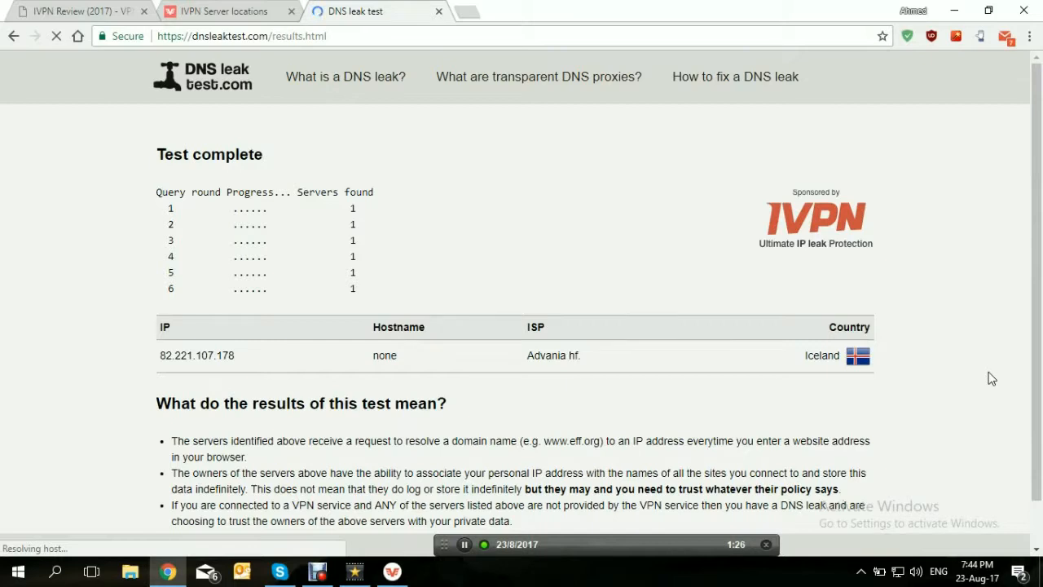
scroll(1037, 187, "down", 2)
scroll(1039, 171, "up", 2)
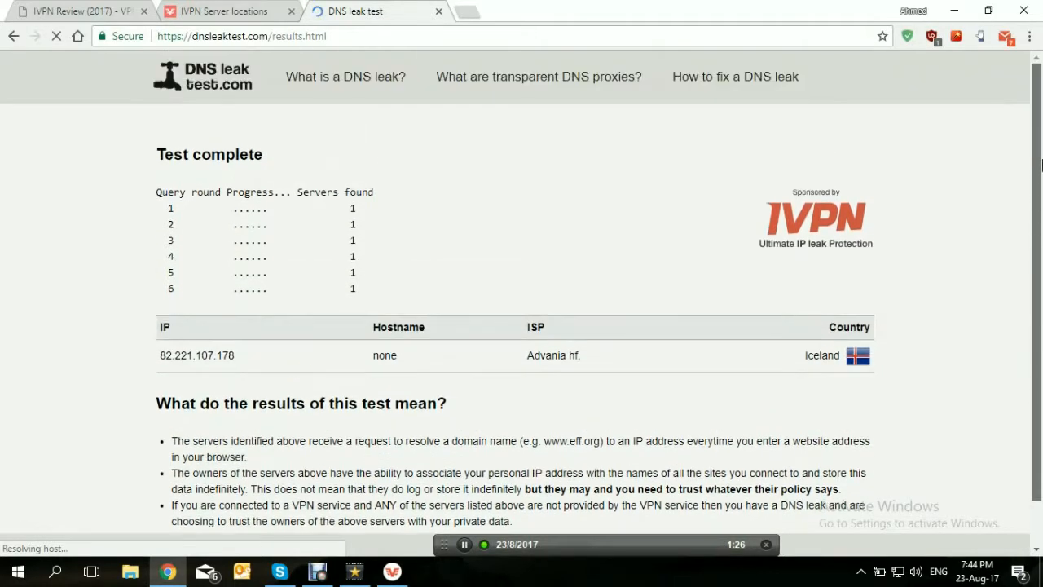
left_click(391, 572)
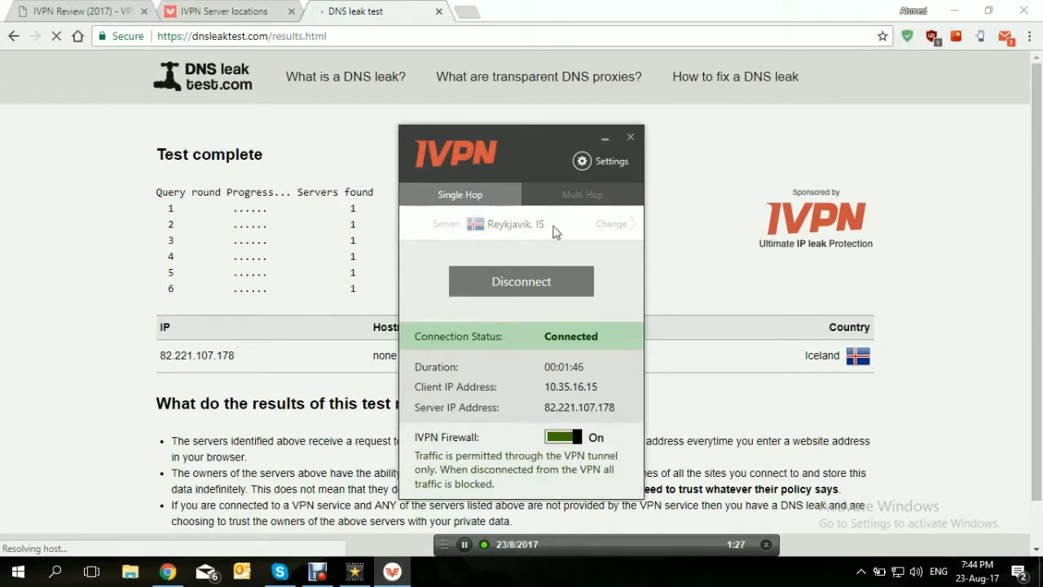
left_click(442, 12)
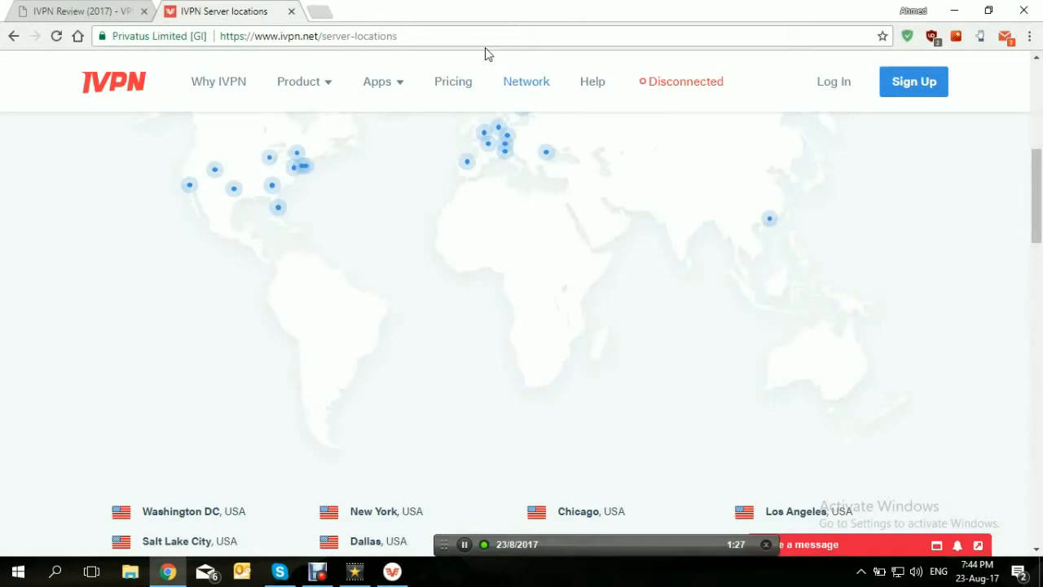
Step: In the IVPN Client, disconnect the Single Hop session and connect in Multi Hop mode with entry server Reykjavik, IS and exit server Amsterdam, NL
left_click(392, 573)
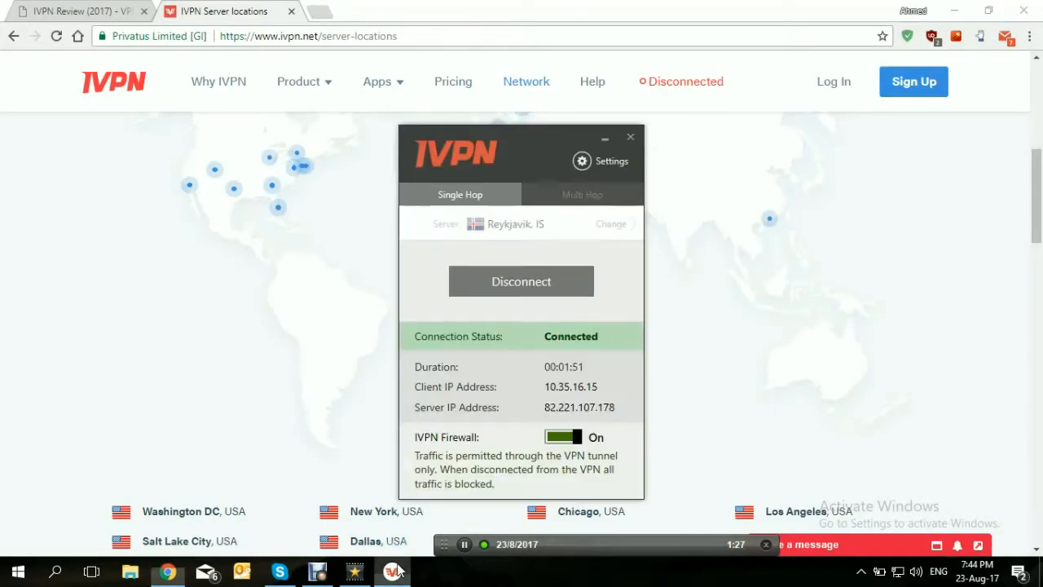
left_click(551, 283)
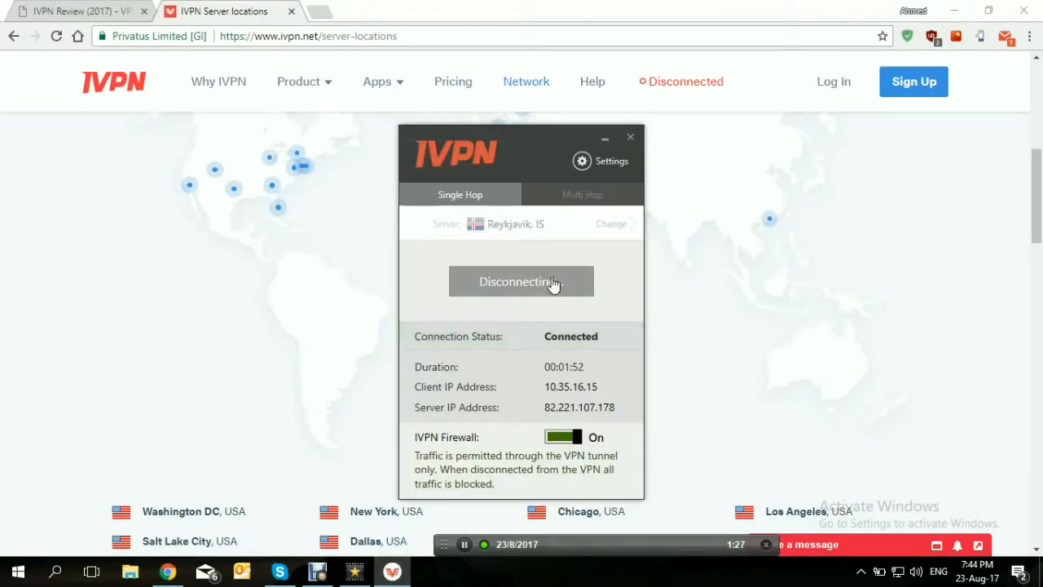
left_click(580, 200)
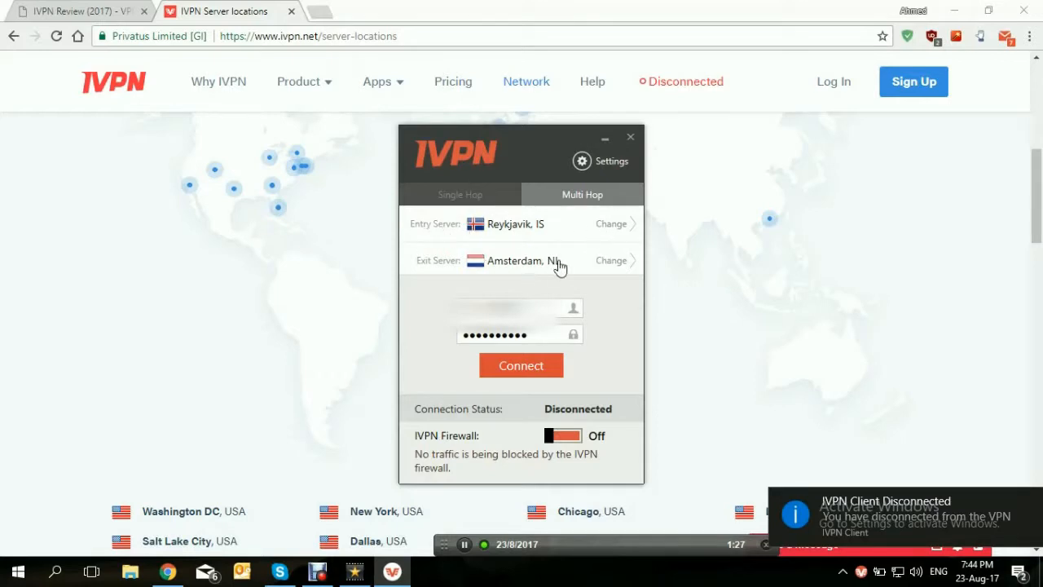
left_click(522, 366)
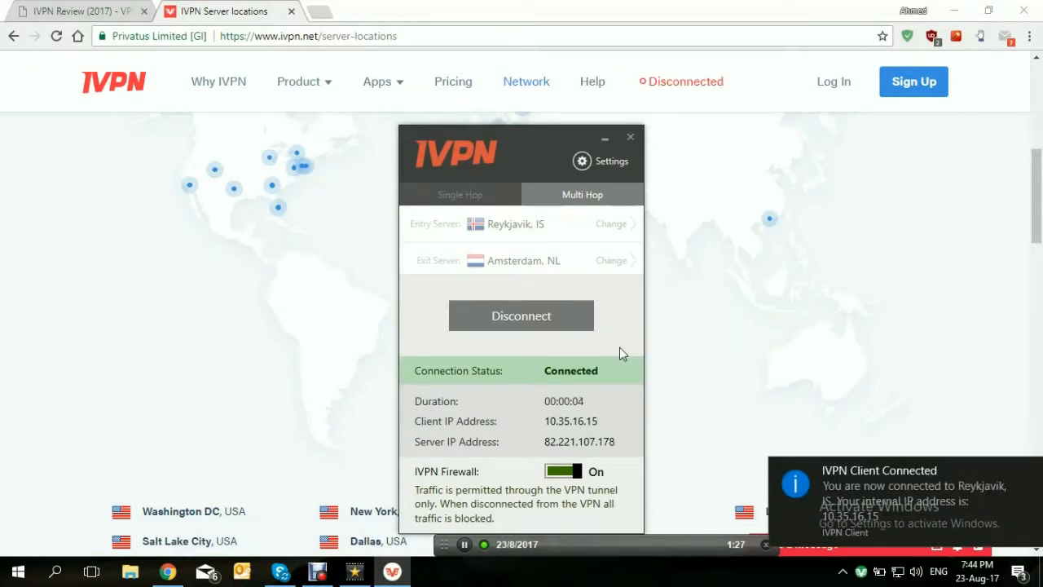
Step: Test the Multi Hop connection in a new browser tab with both the standard and extended dnsleaktest.com tests
left_click(319, 14)
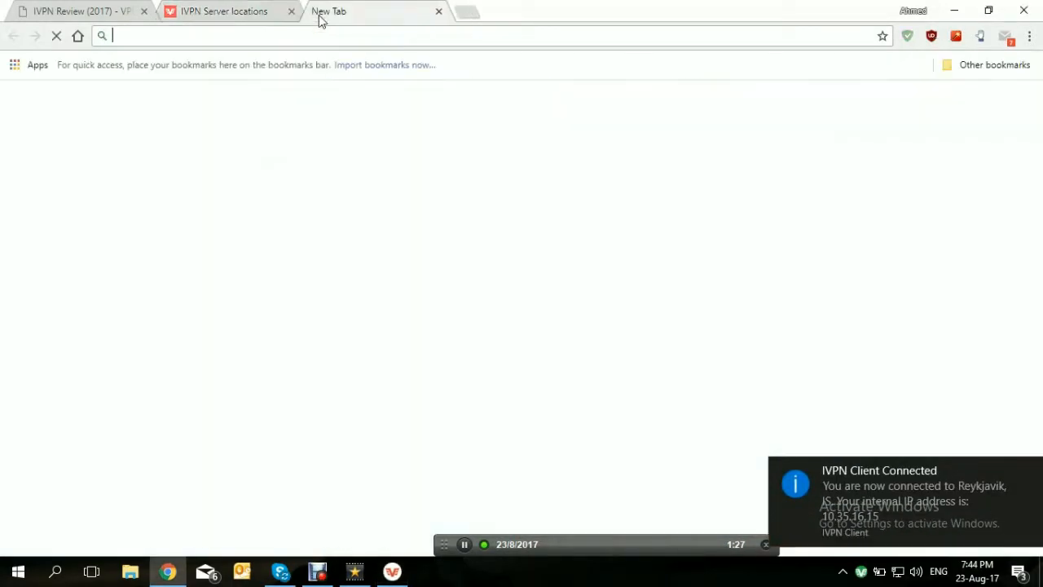
type("dns")
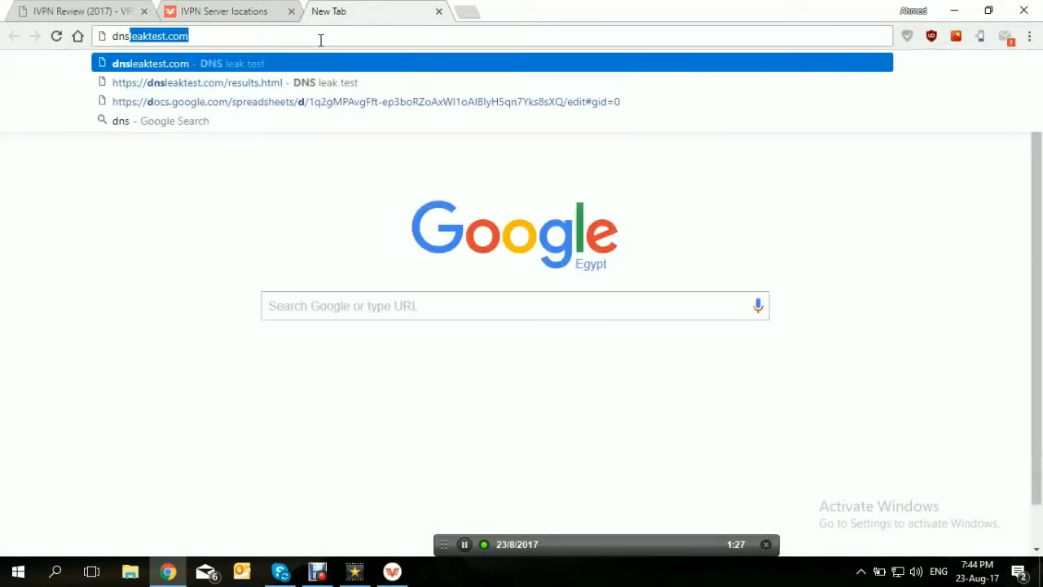
key("Return")
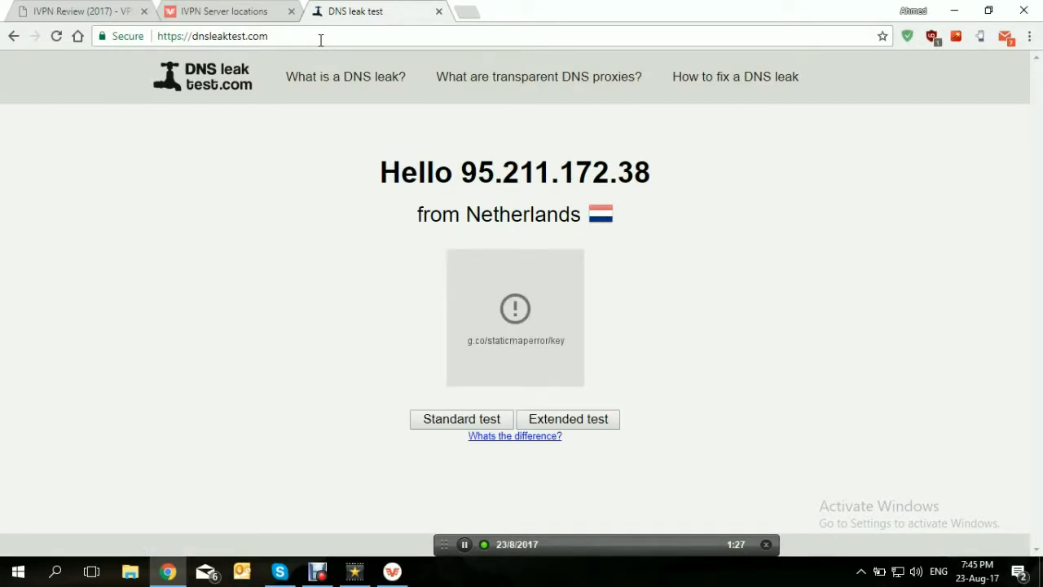
left_click(427, 423)
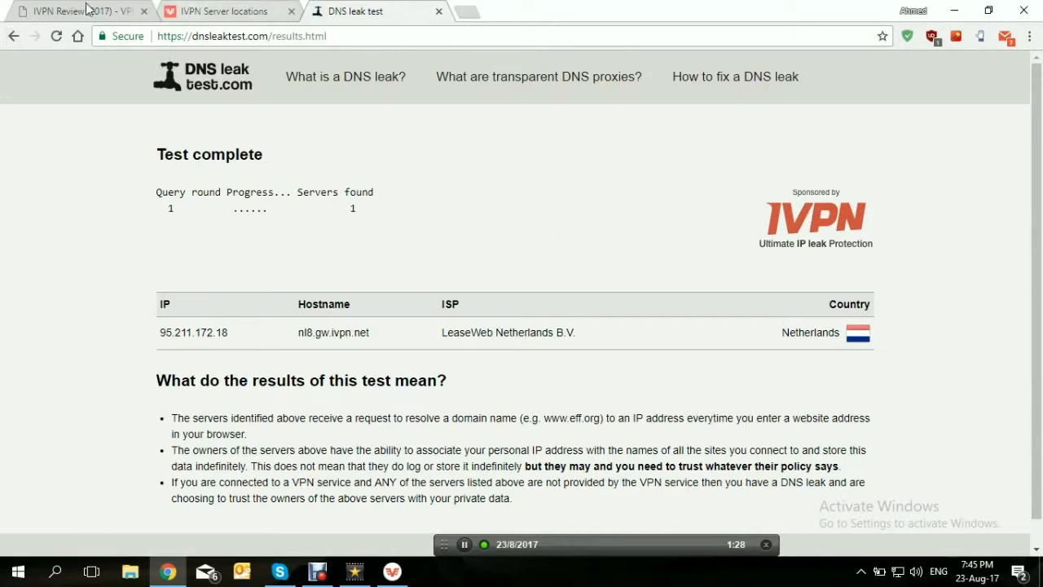
left_click(14, 37)
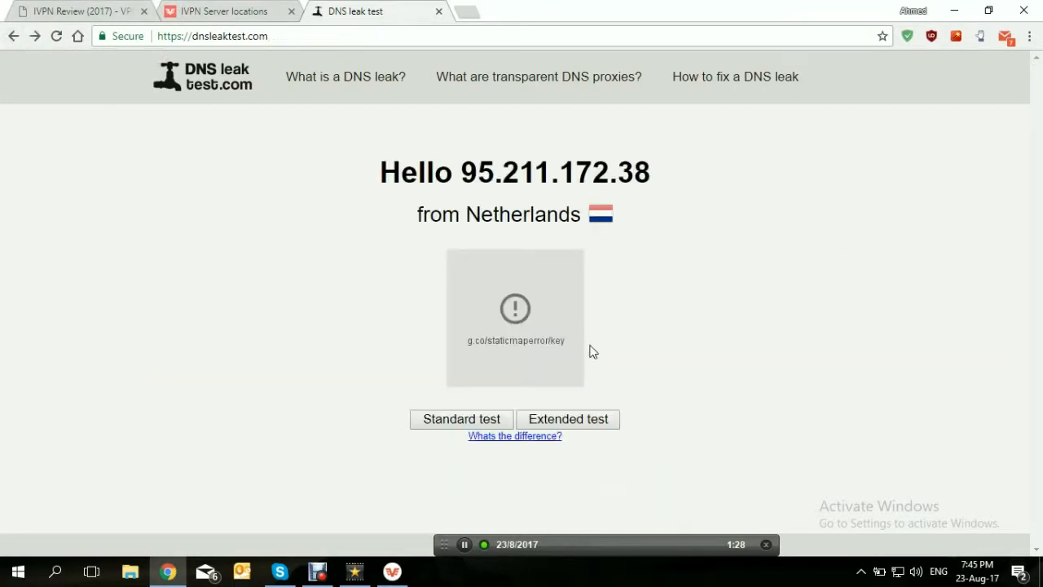
left_click(594, 418)
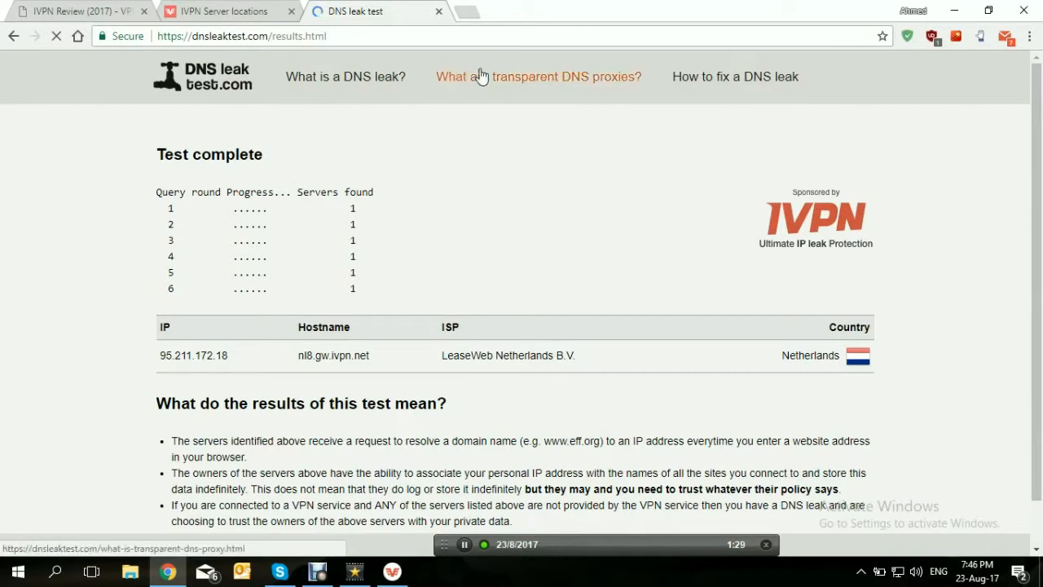
left_click(439, 13)
Step: Search Google for HBOGo in a new browser tab and open the official HBO GO site over the Multi Hop connection
left_click(317, 13)
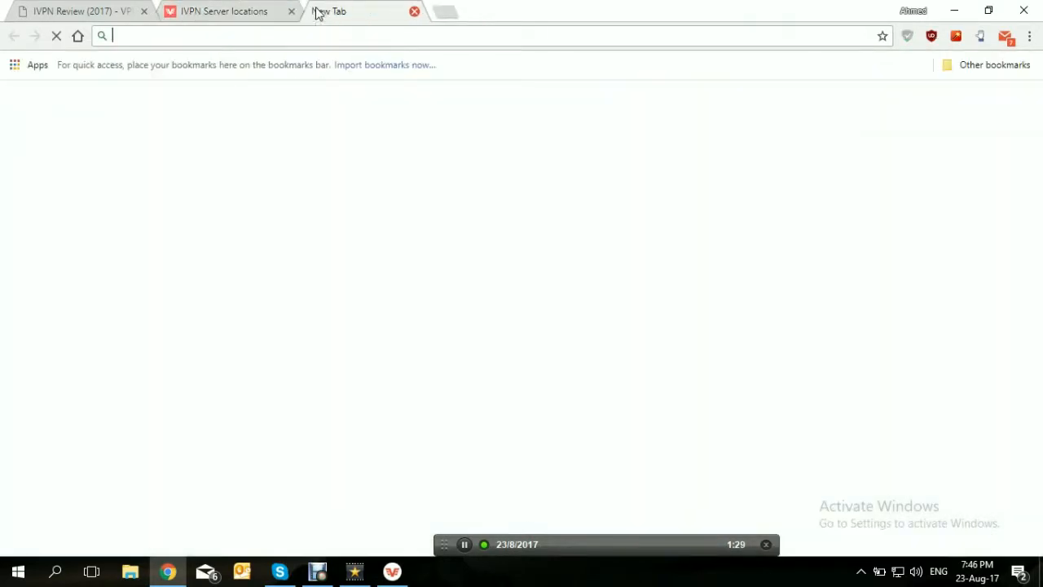
type("Hti")
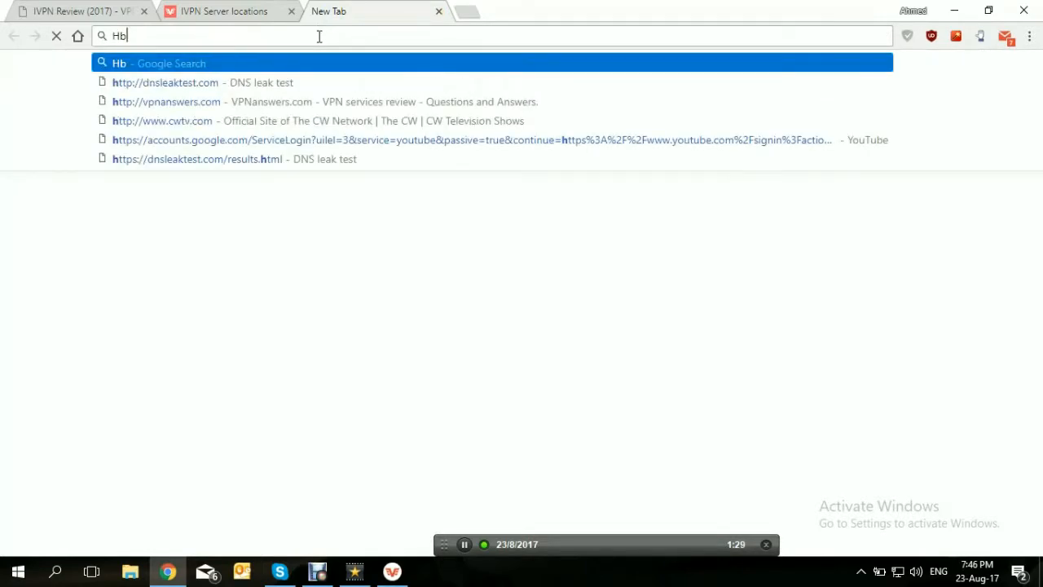
key("BackSpace")
key("BackSpace")
type("B")
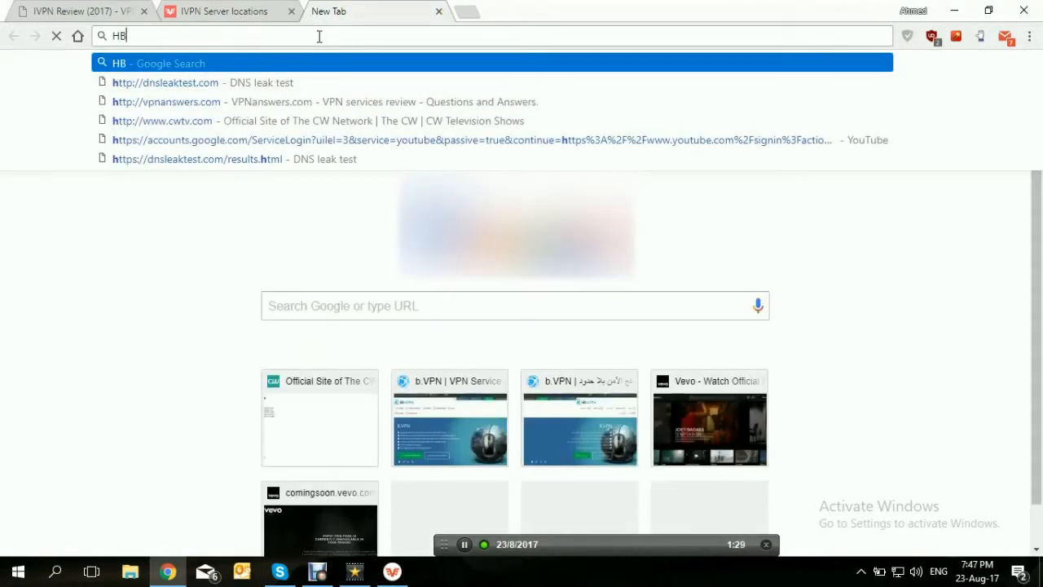
type("OGo")
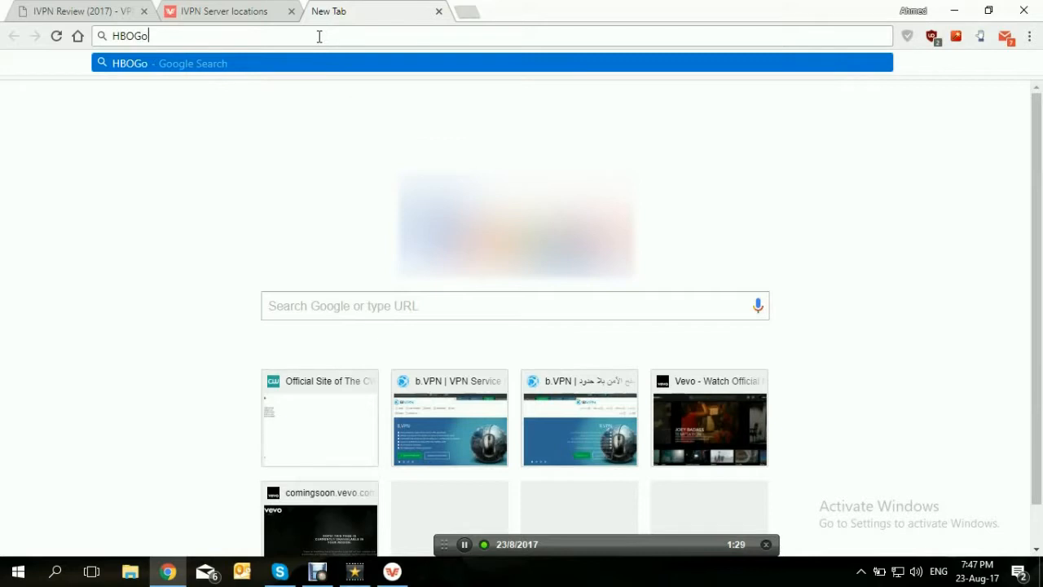
key("Return")
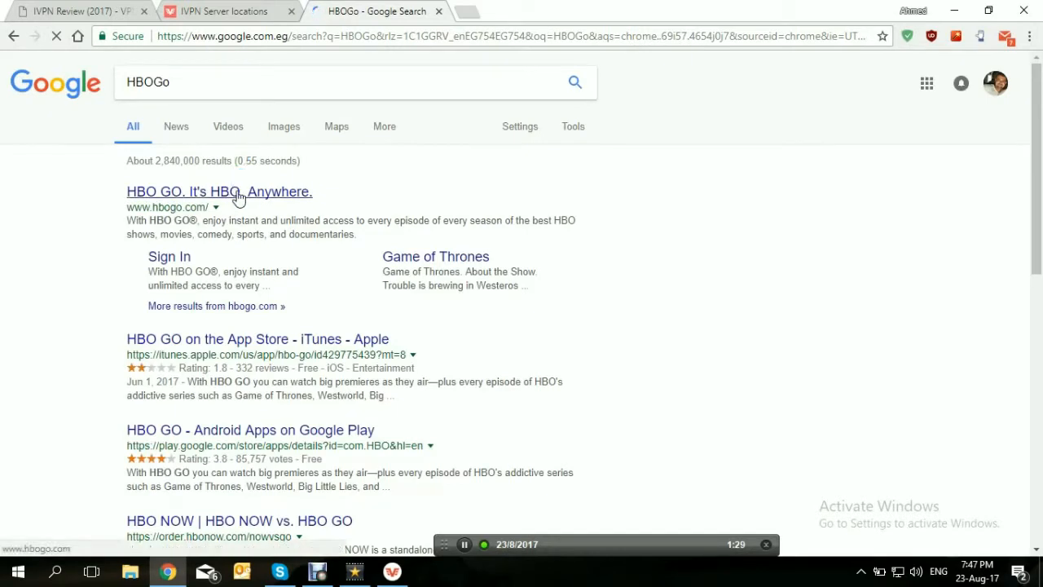
left_click(237, 198)
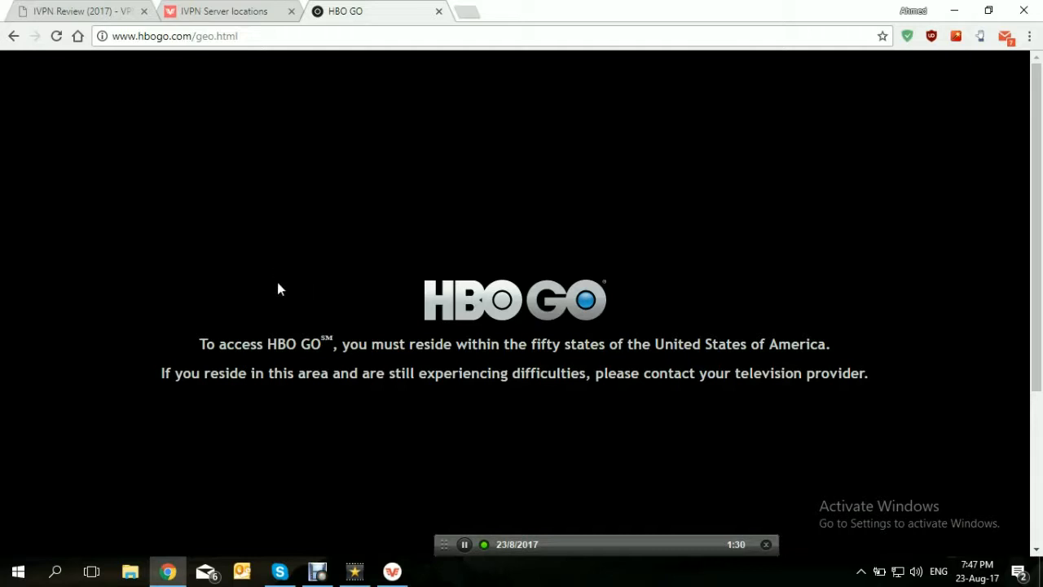
Step: In the IVPN Client, disconnect the Multi Hop session and switch to Single Hop mode
left_click(393, 572)
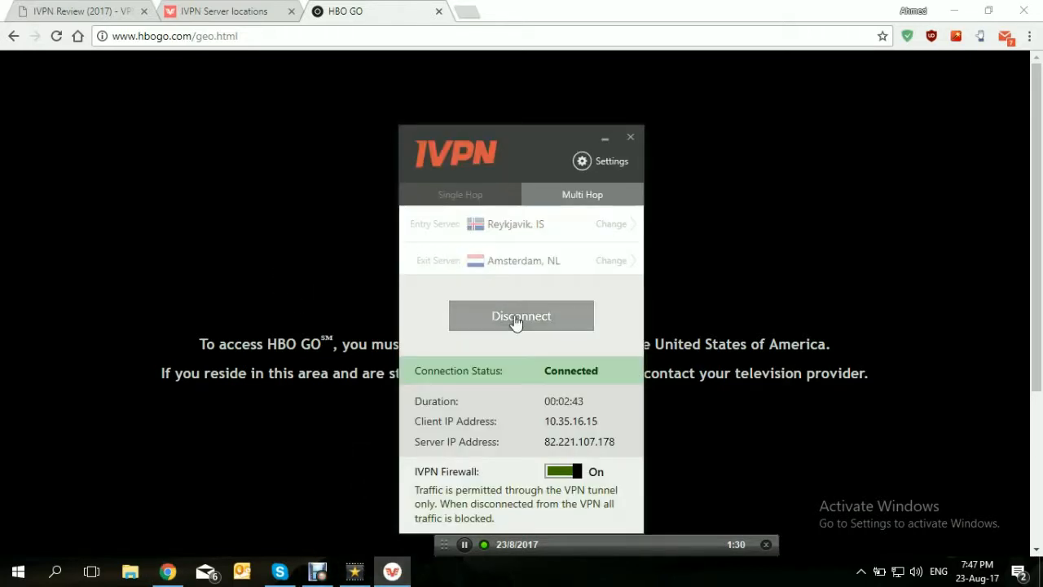
left_click(516, 322)
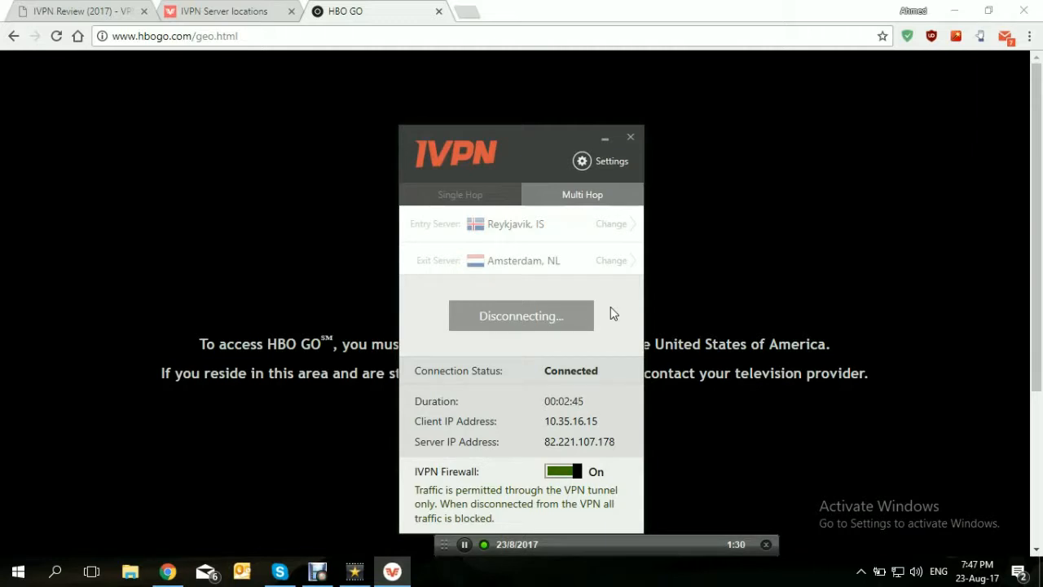
left_click(471, 198)
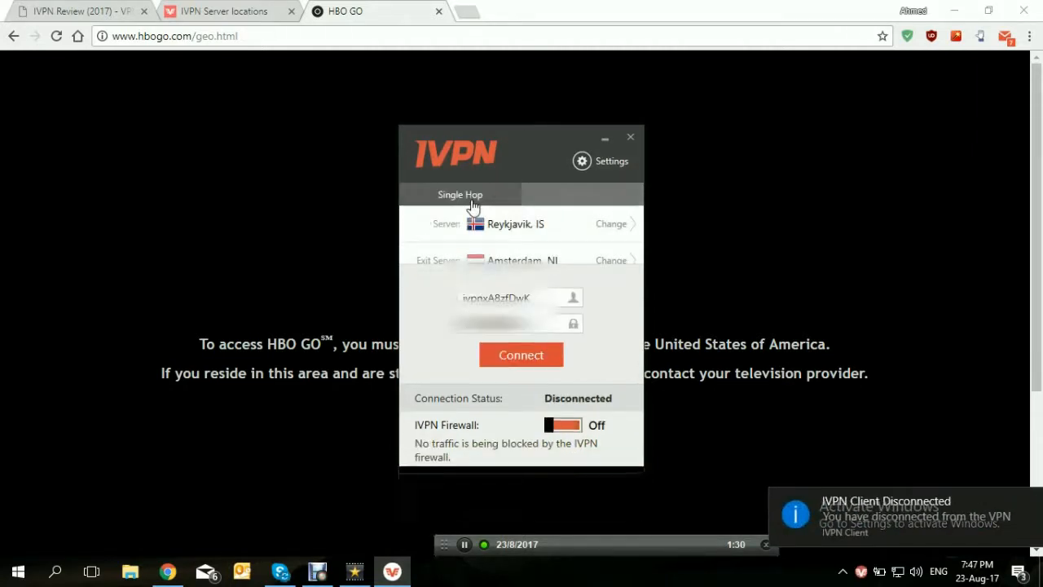
Step: Change the Single Hop server to Dallas, TX, US and connect to it
left_click(603, 225)
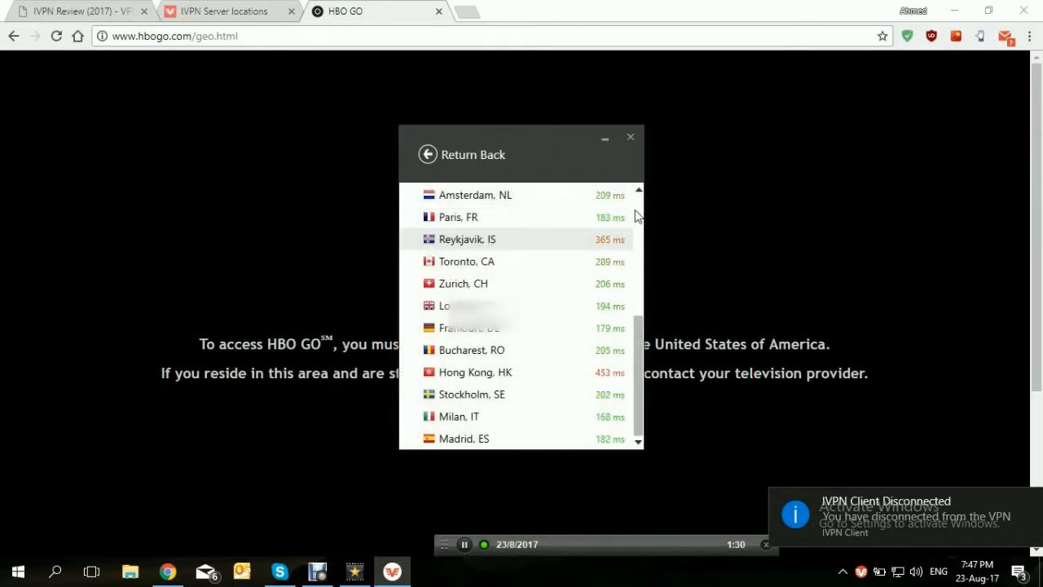
scroll(639, 261, "up", 3)
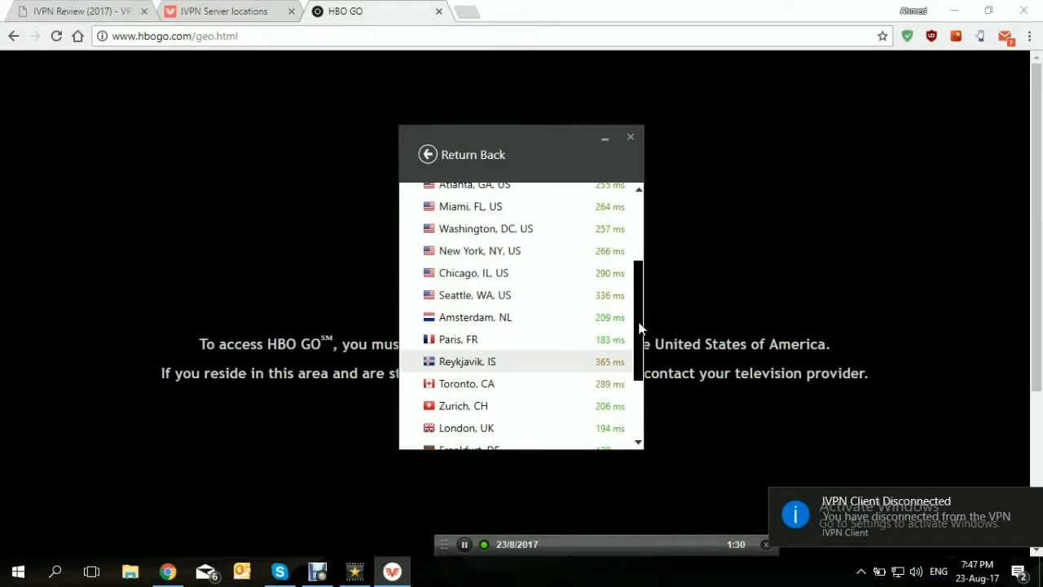
scroll(639, 277, "up", 3)
scroll(638, 277, "down", 2)
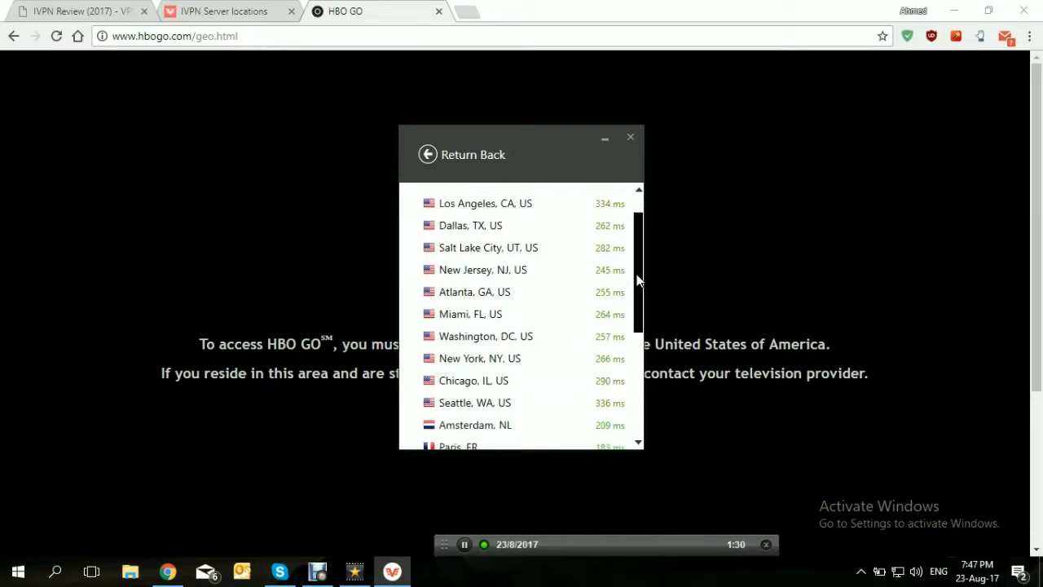
scroll(638, 305, "down", 1)
scroll(638, 310, "down", 1)
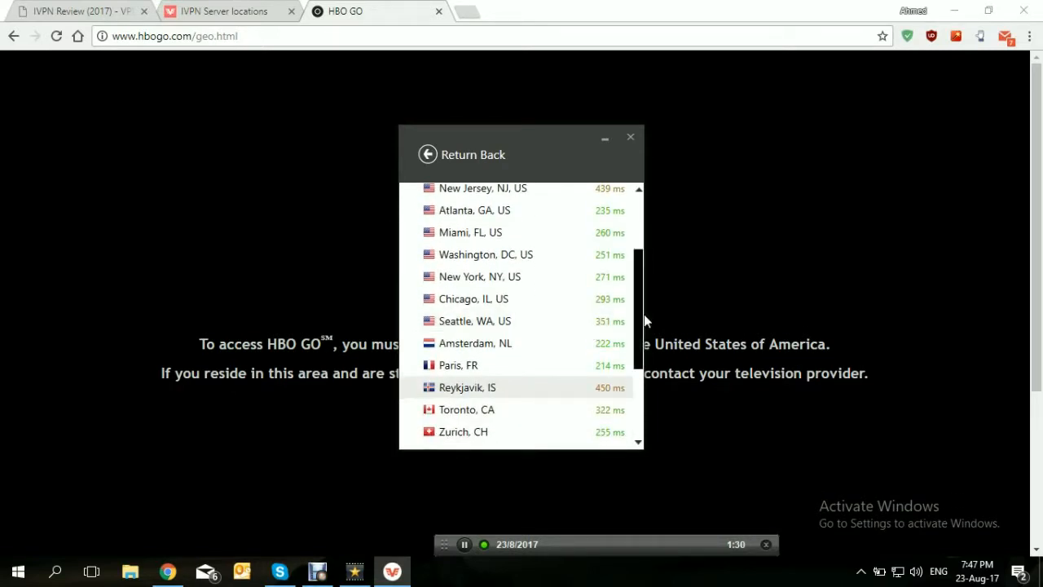
left_click_drag(638, 317, 640, 277)
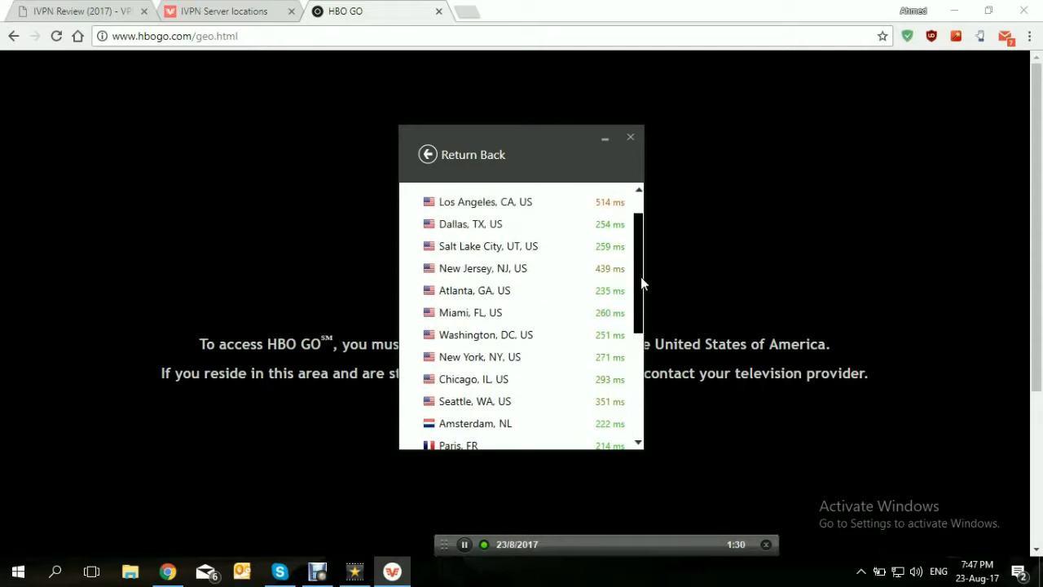
left_click(587, 223)
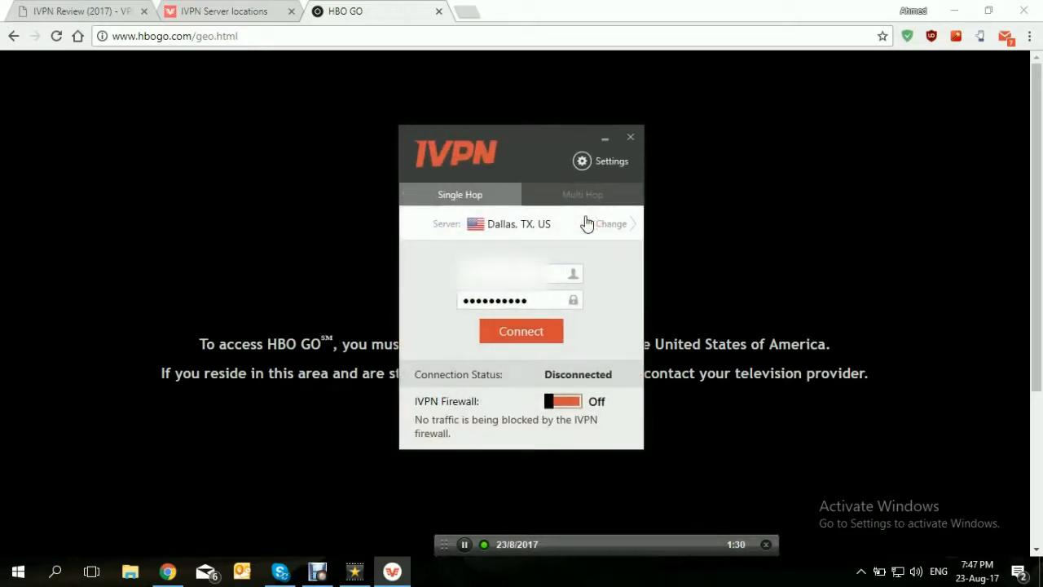
left_click(530, 334)
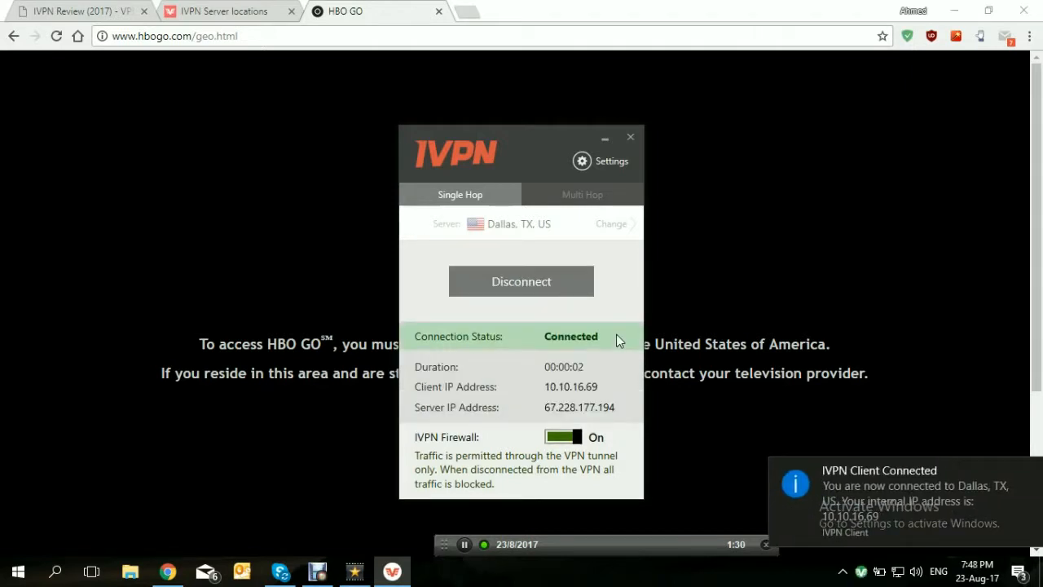
Step: Replace the blocked HBO GO tab with a new one, check hbogo.com over the Dallas connection, and close it
left_click(439, 12)
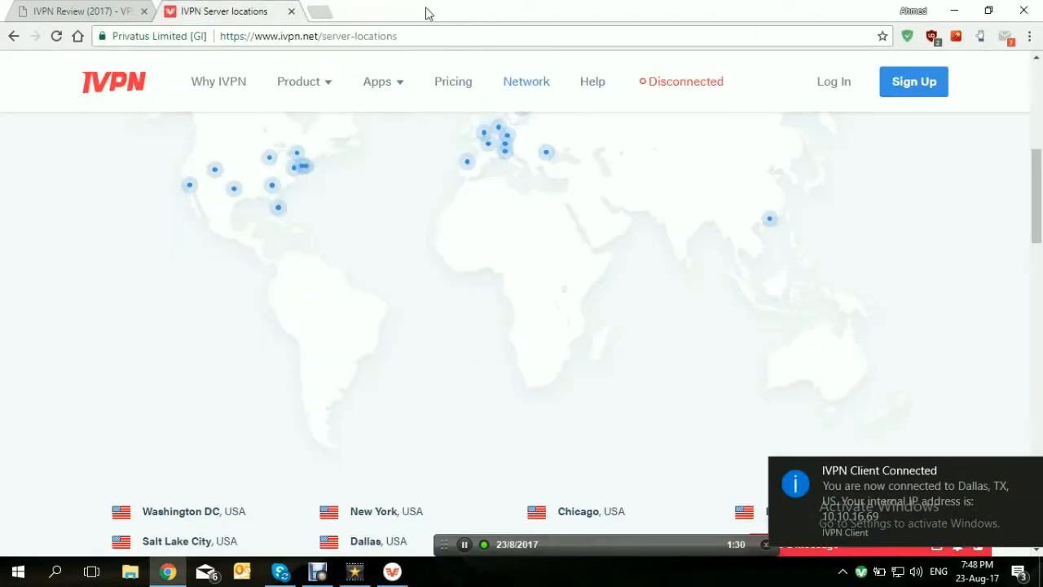
left_click(321, 13)
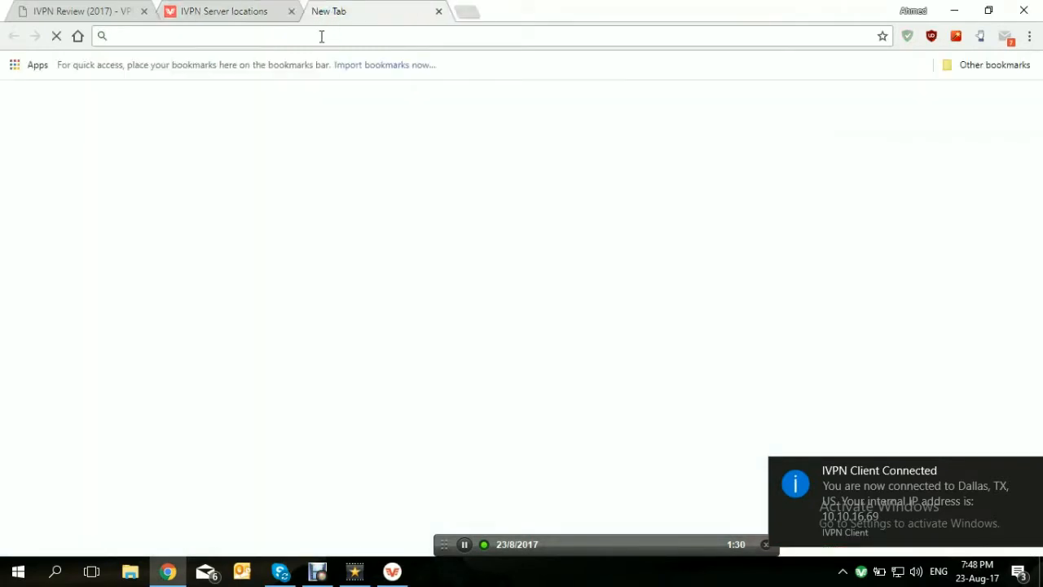
type("hbogo.com")
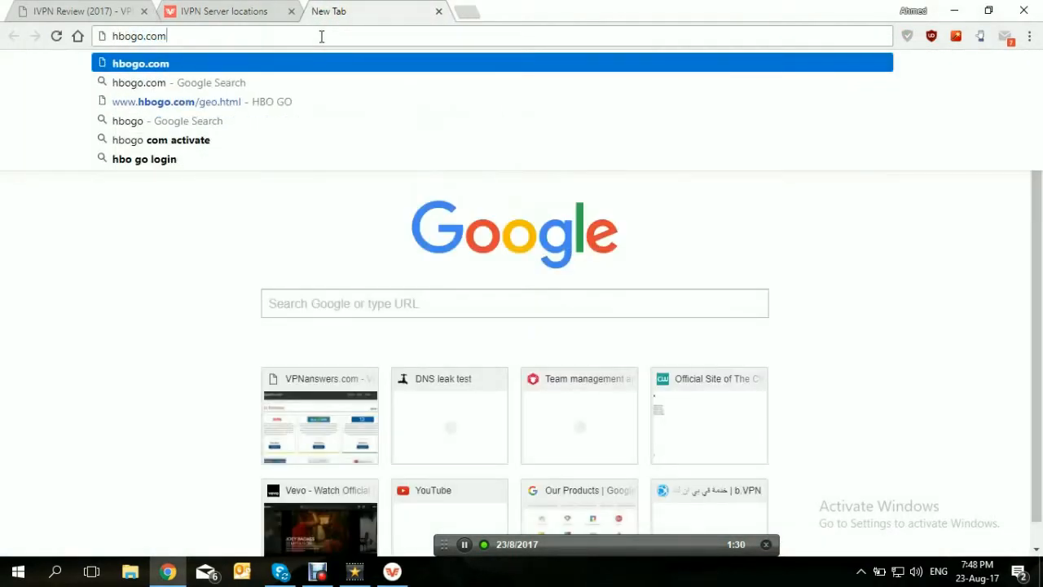
key("Return")
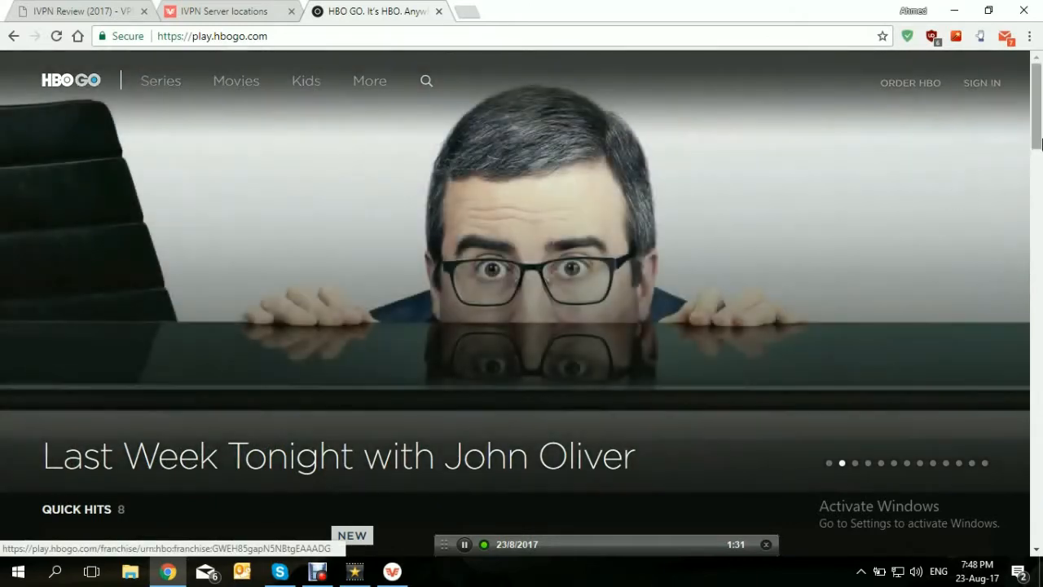
left_click_drag(1041, 143, 992, 121)
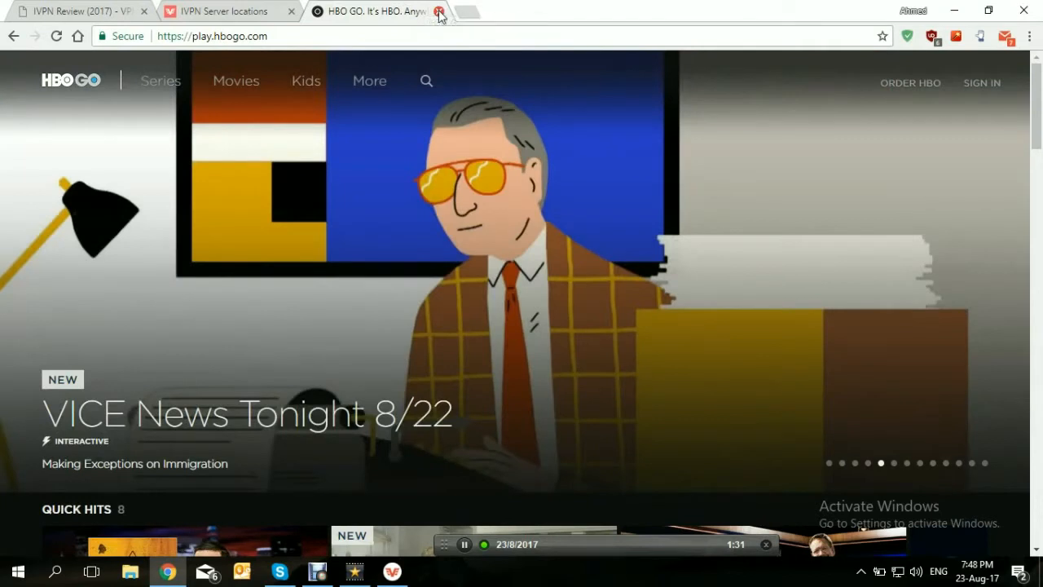
left_click(439, 11)
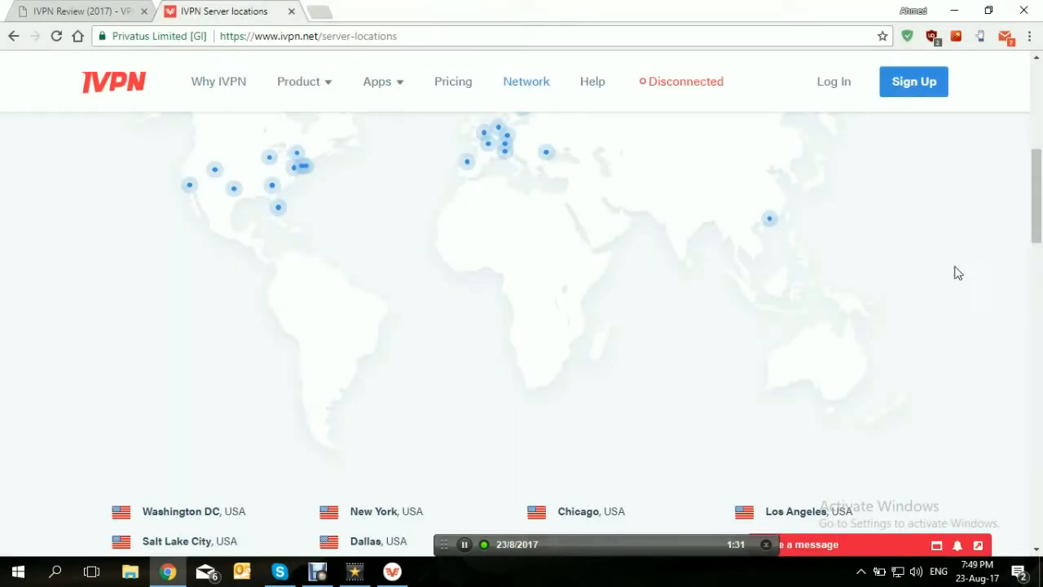
Step: Log in to the client area on the IVPN website by entering the account password
scroll(1033, 204, "up", 5)
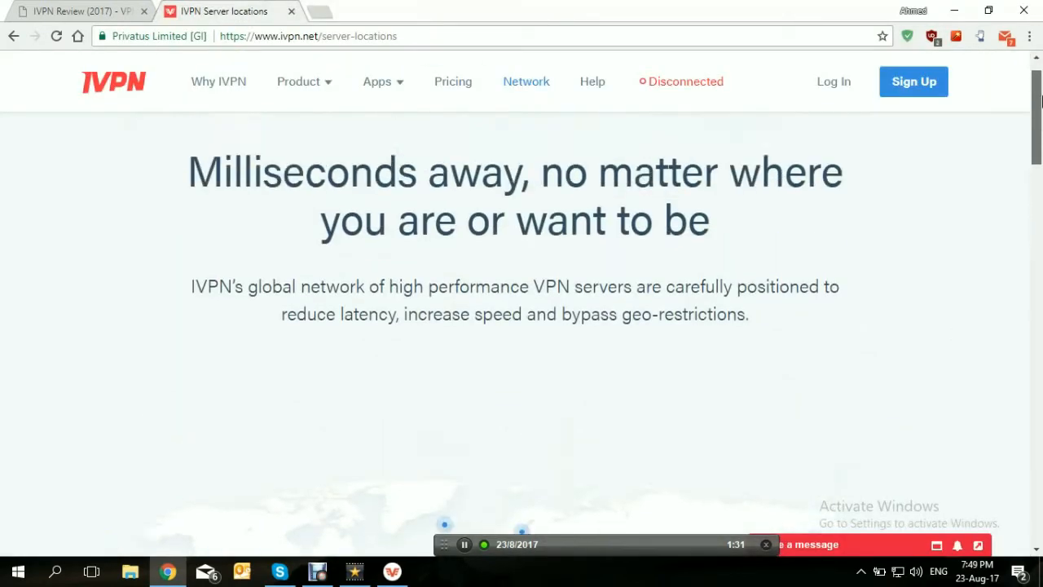
left_click(392, 571)
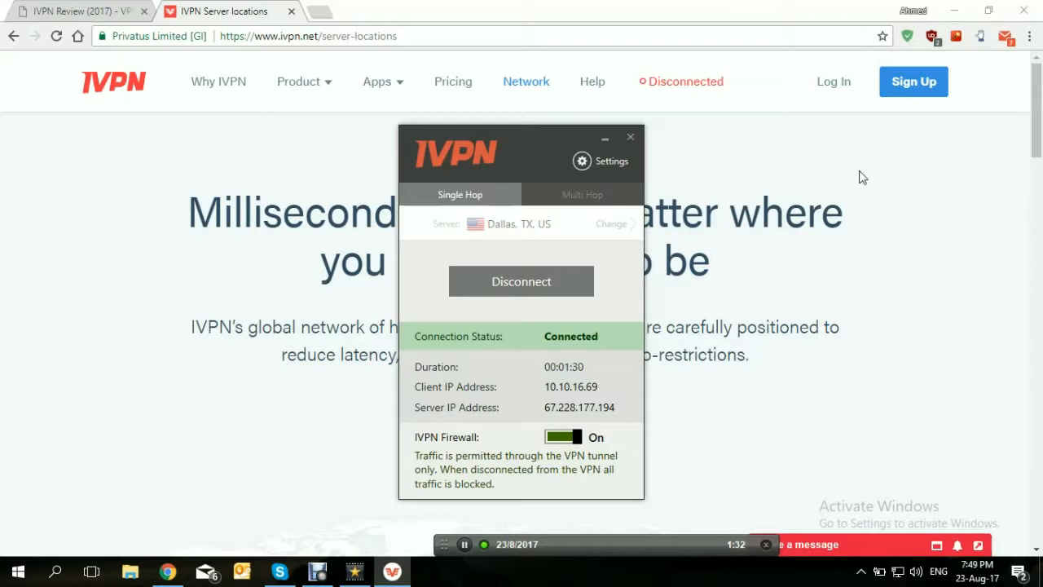
left_click(835, 86)
left_click(834, 86)
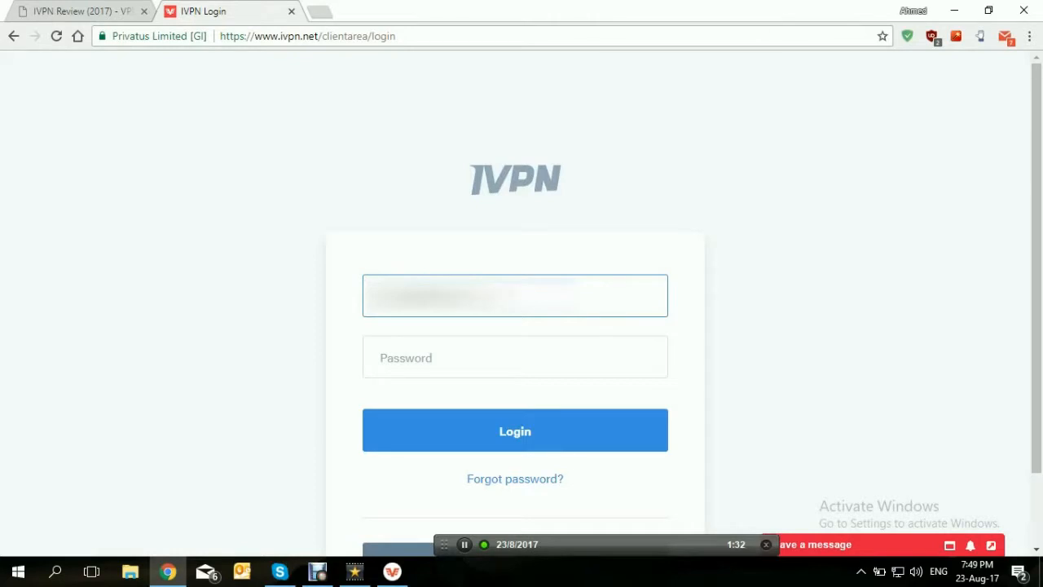
left_click(454, 355)
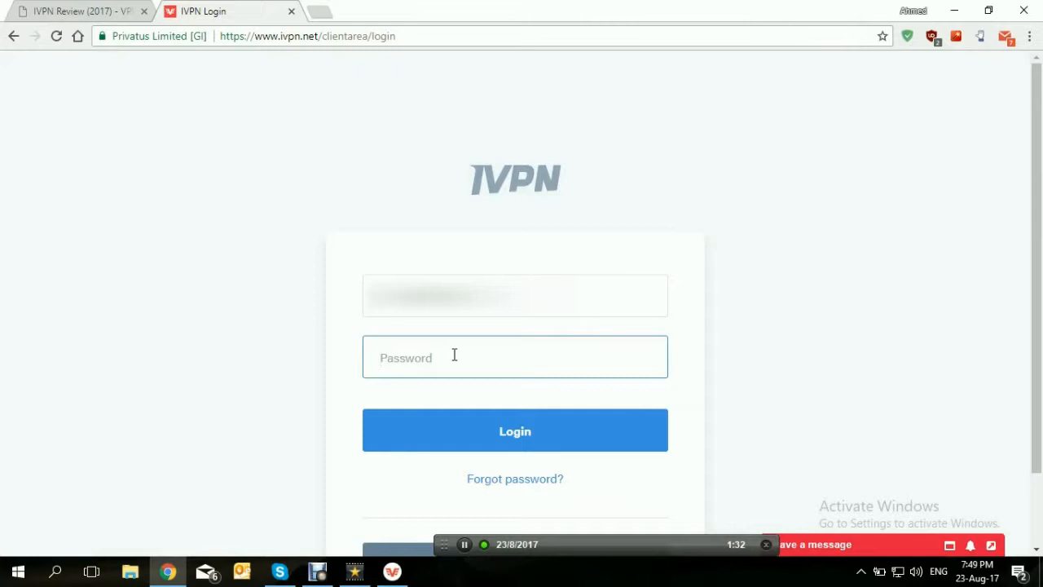
type("••••••••••")
left_click(438, 448)
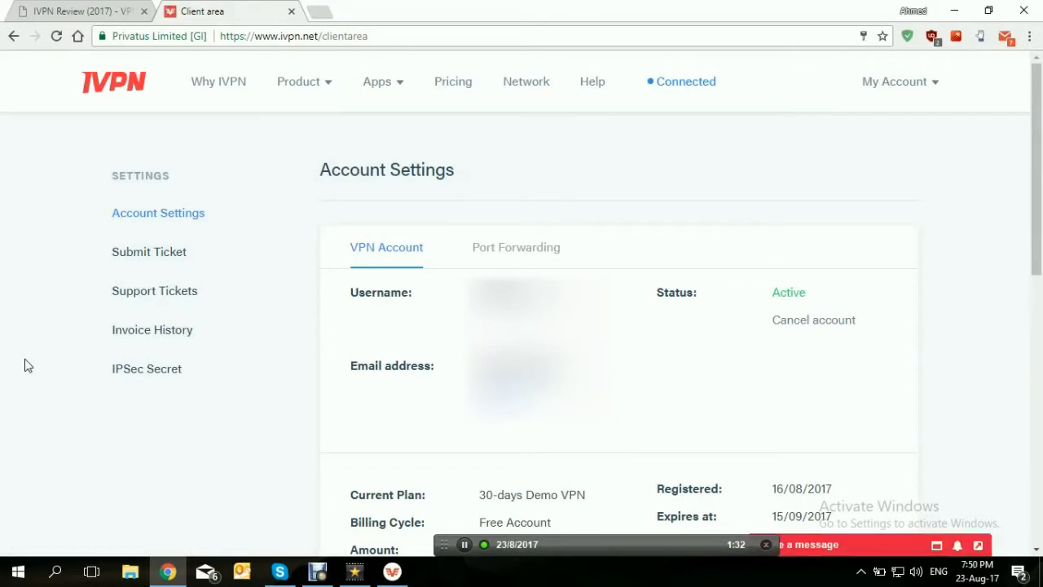
Step: Examine the Account Settings, Invoice History and IPSec Secret pages of the client area, and return to Account Settings
scroll(24, 365, "down", 1)
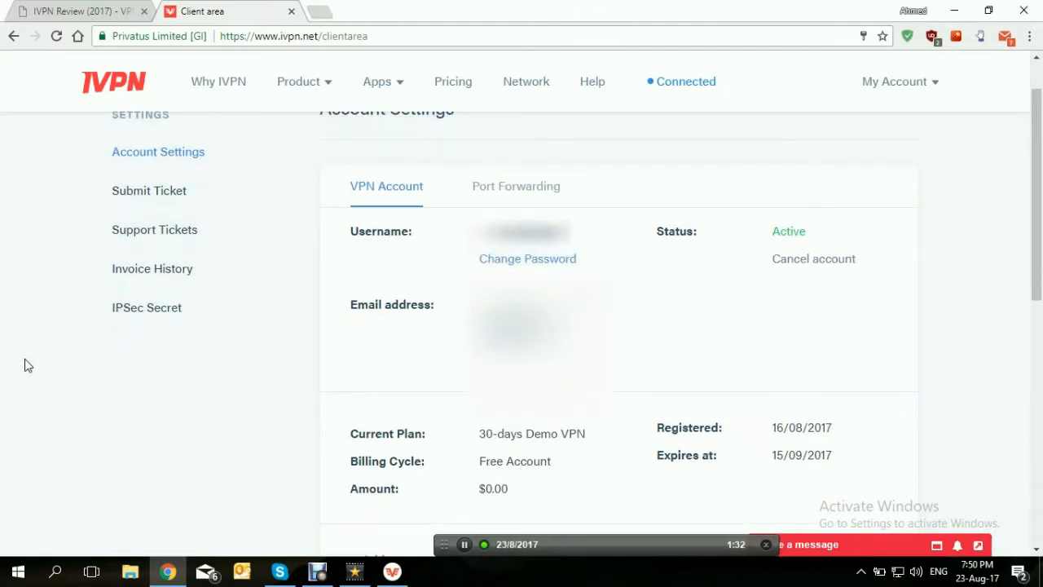
scroll(24, 365, "up", 1)
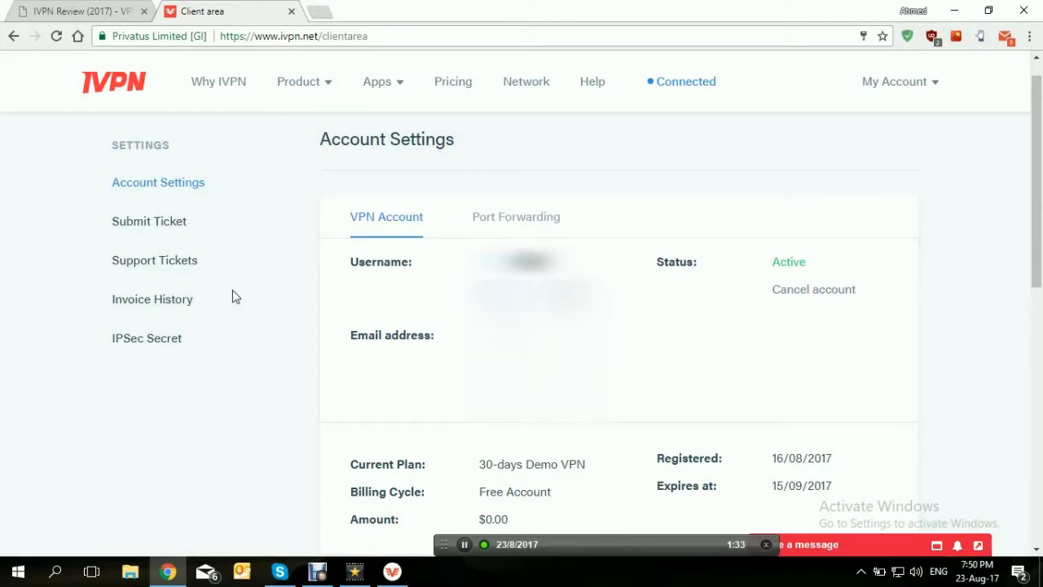
left_click(164, 300)
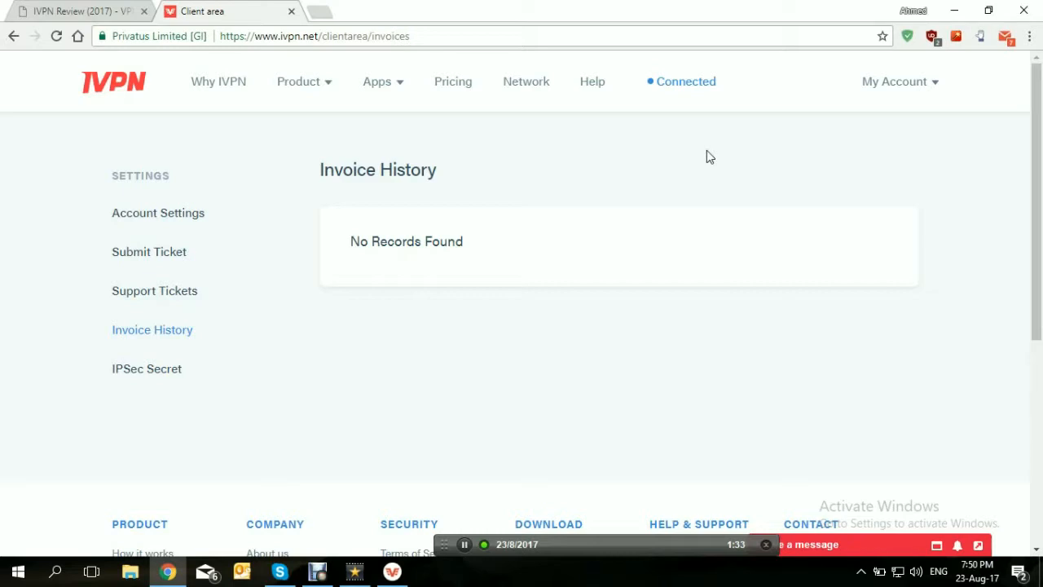
left_click(163, 376)
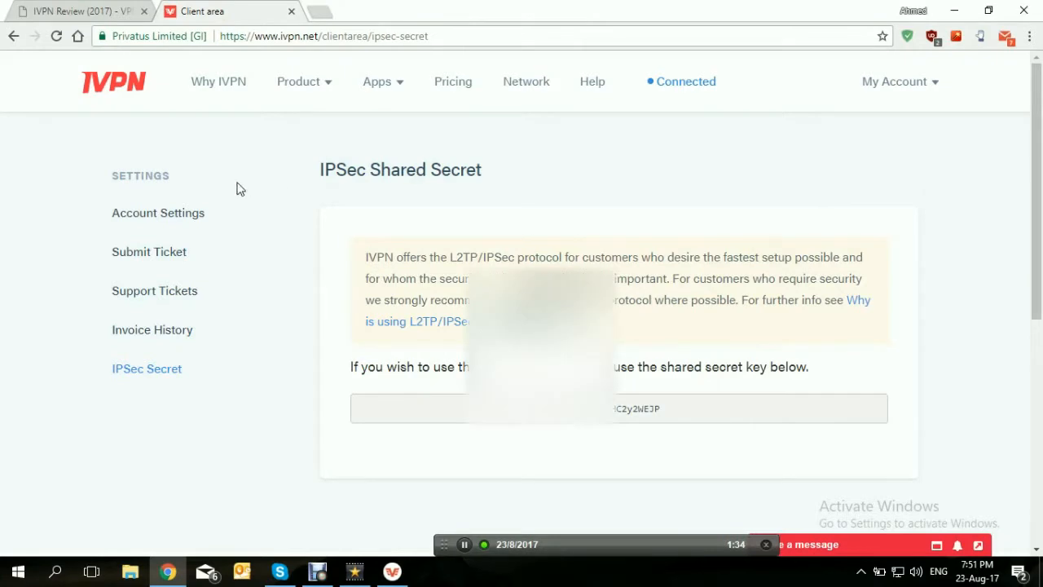
left_click(182, 217)
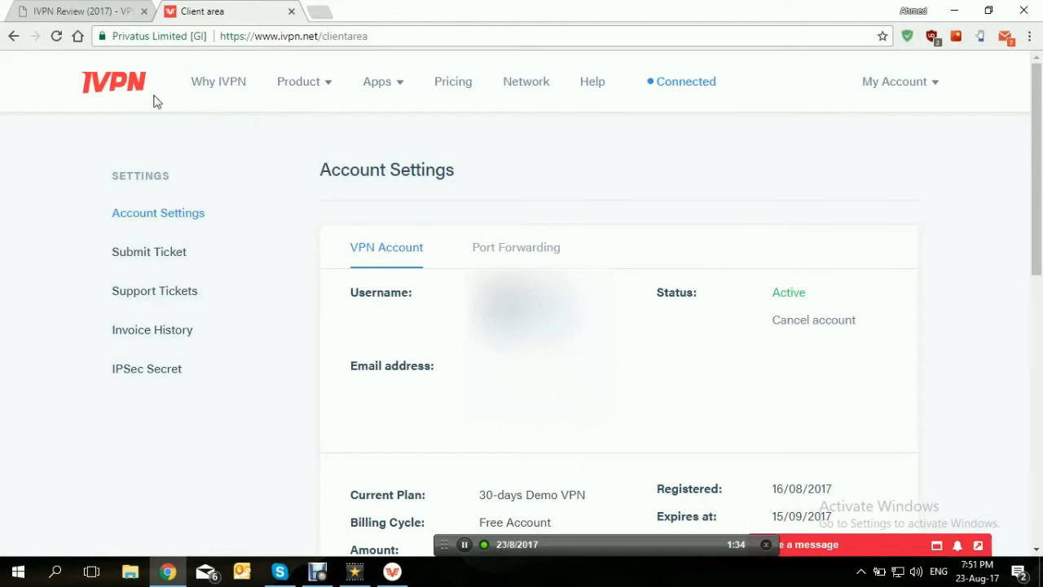
Step: Go to the IVPN website's home page and bring up the IVPN Client over it
left_click(124, 97)
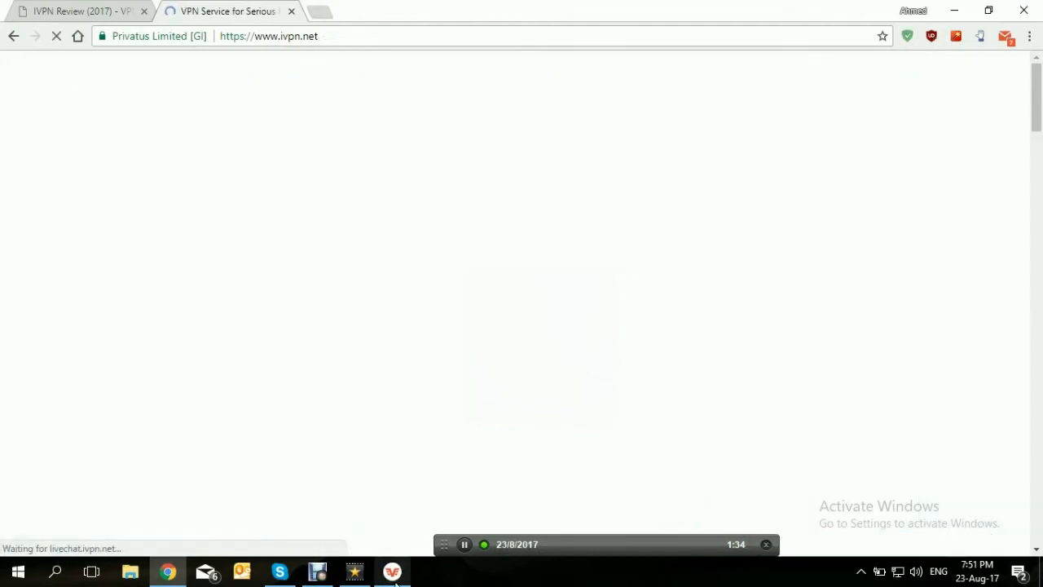
left_click(393, 573)
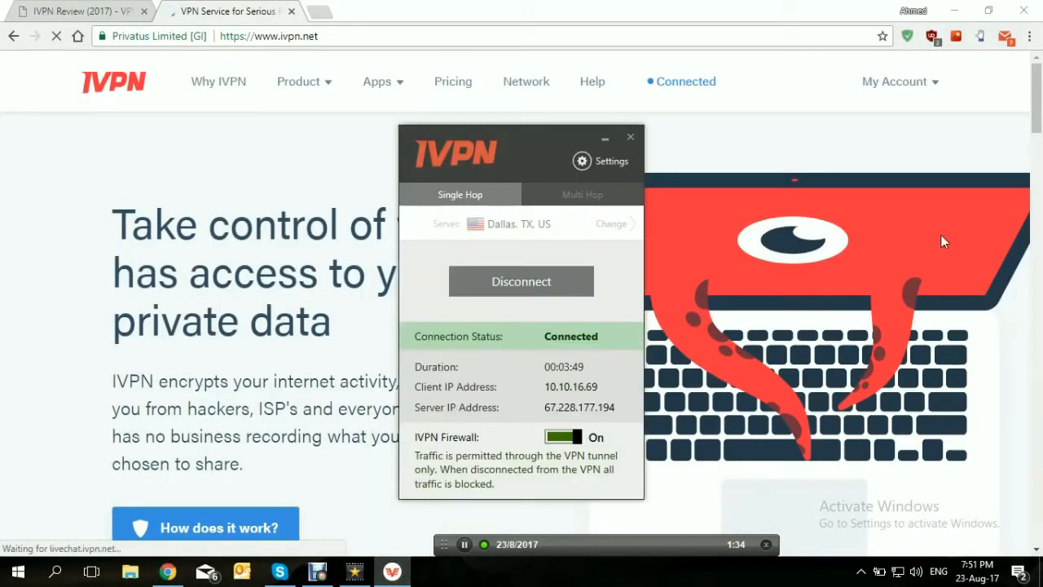